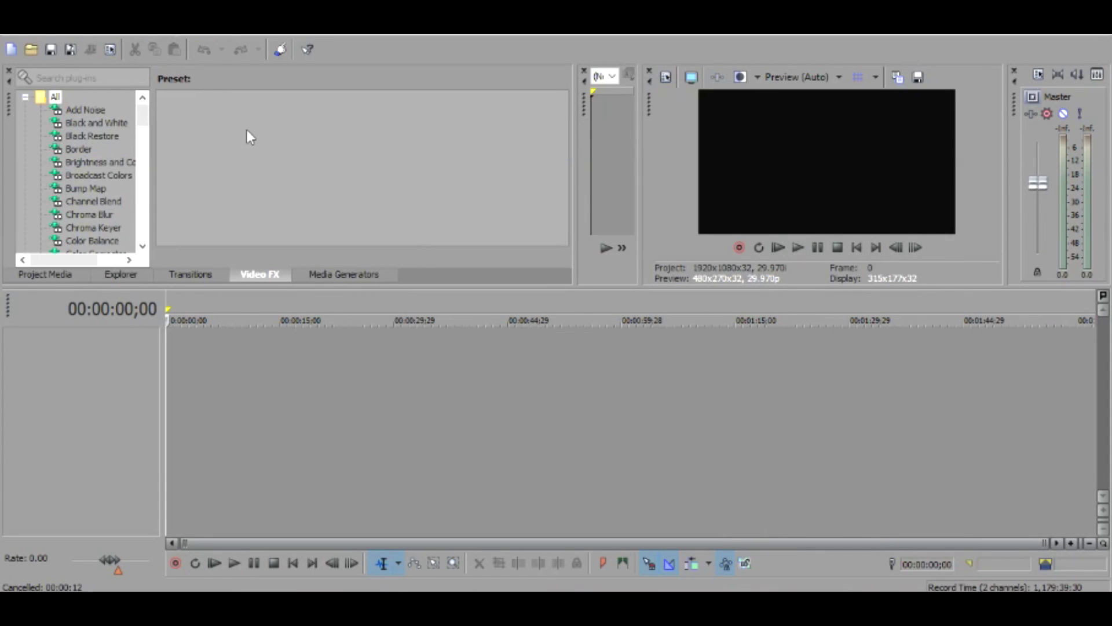
- Open the bandicam webcam video from the Pictures > aeros video banner folder
left_click(14, 36)
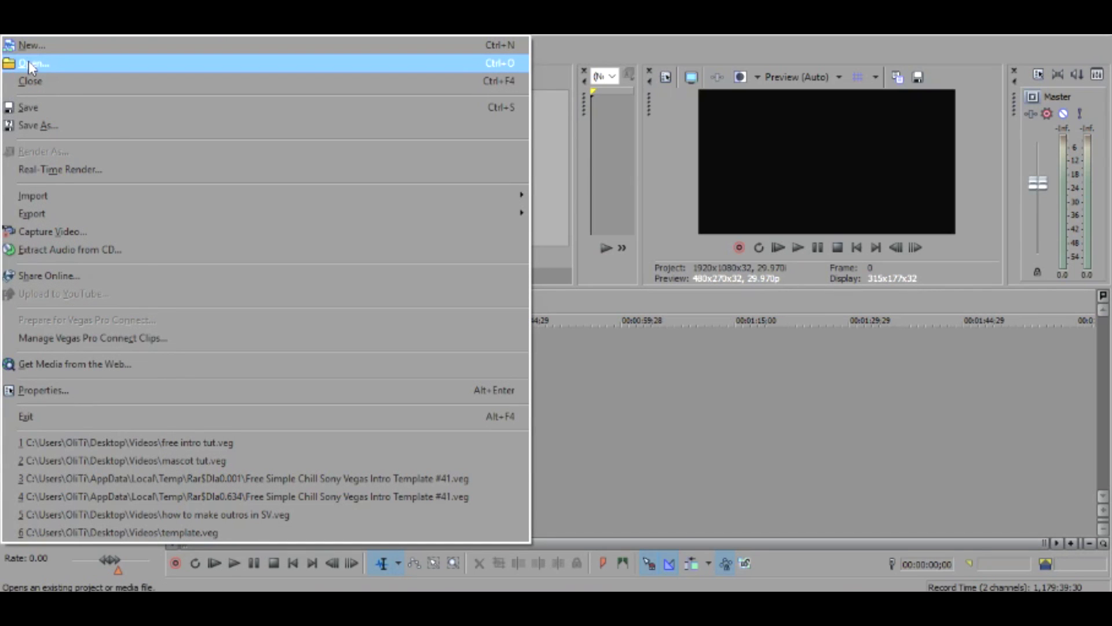
left_click(29, 61)
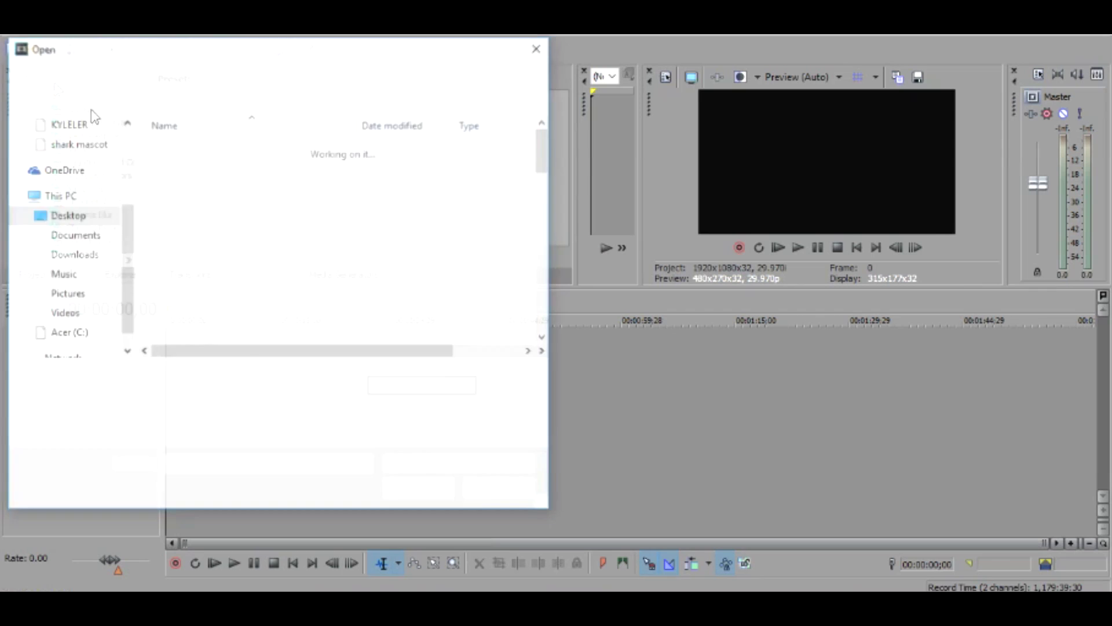
scroll(86, 197, "up", 3)
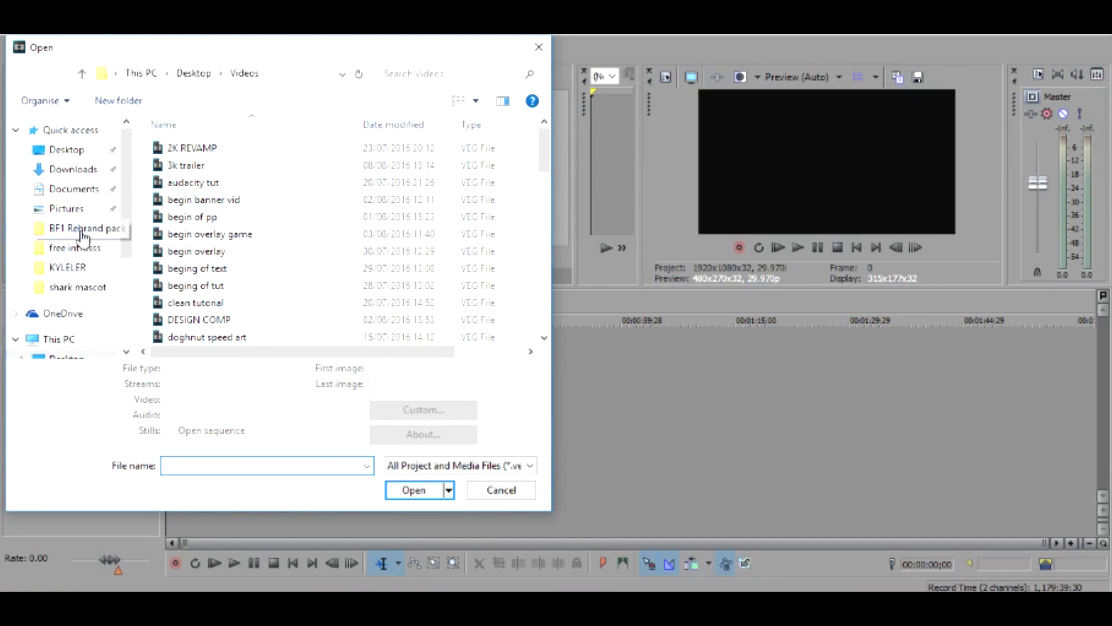
left_click(70, 212)
double_click(206, 163)
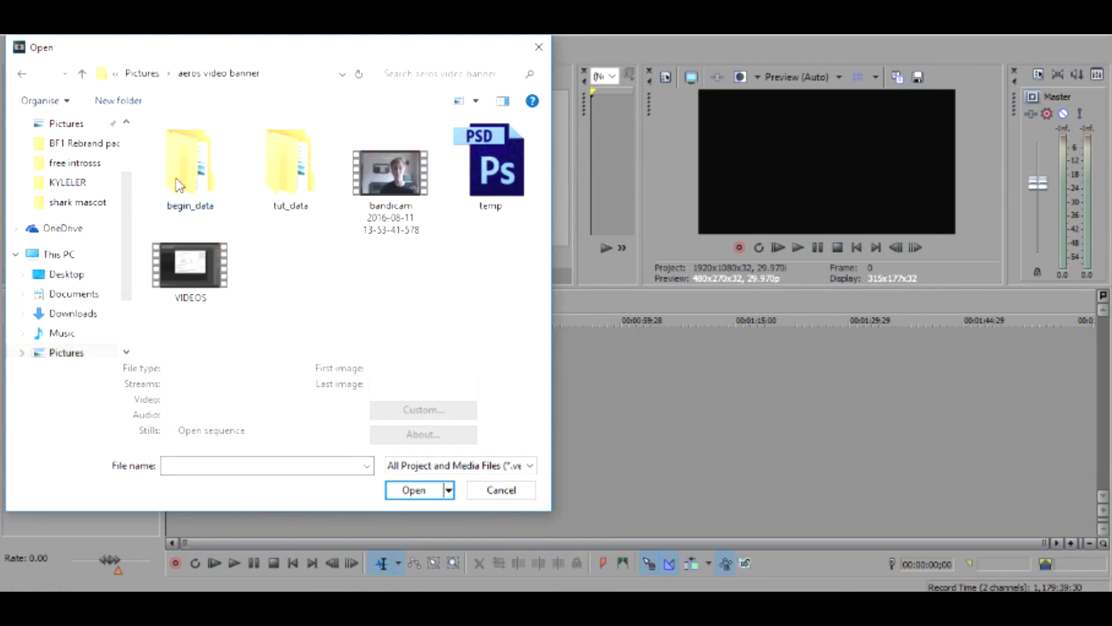
double_click(356, 184)
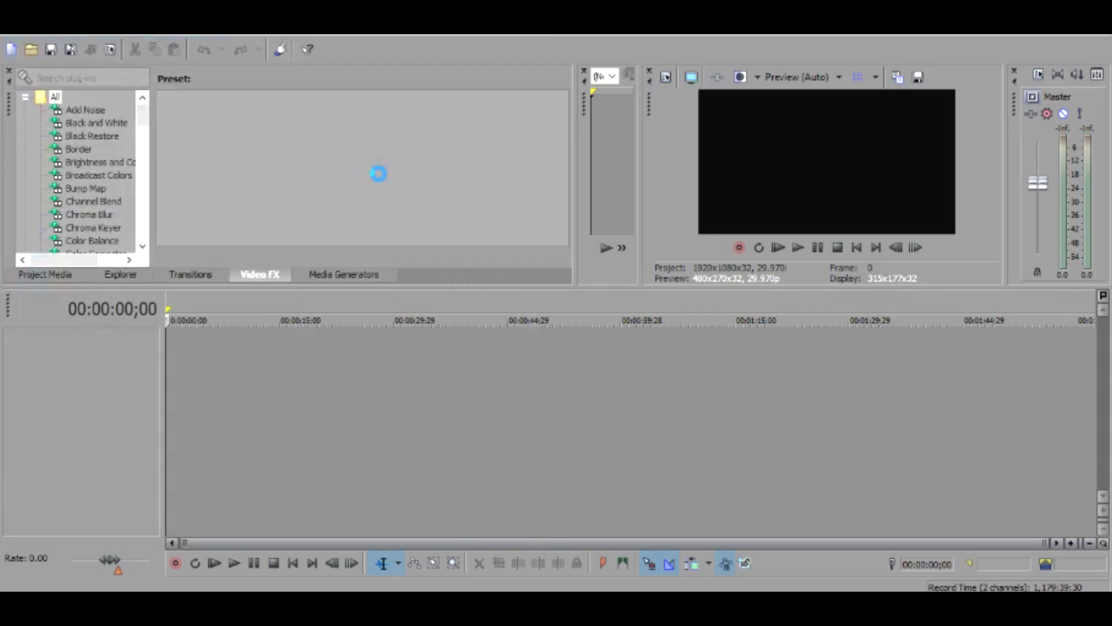
- Match the project to the clip's 1280x720, 100p settings and scrub through the clip
left_click(632, 256)
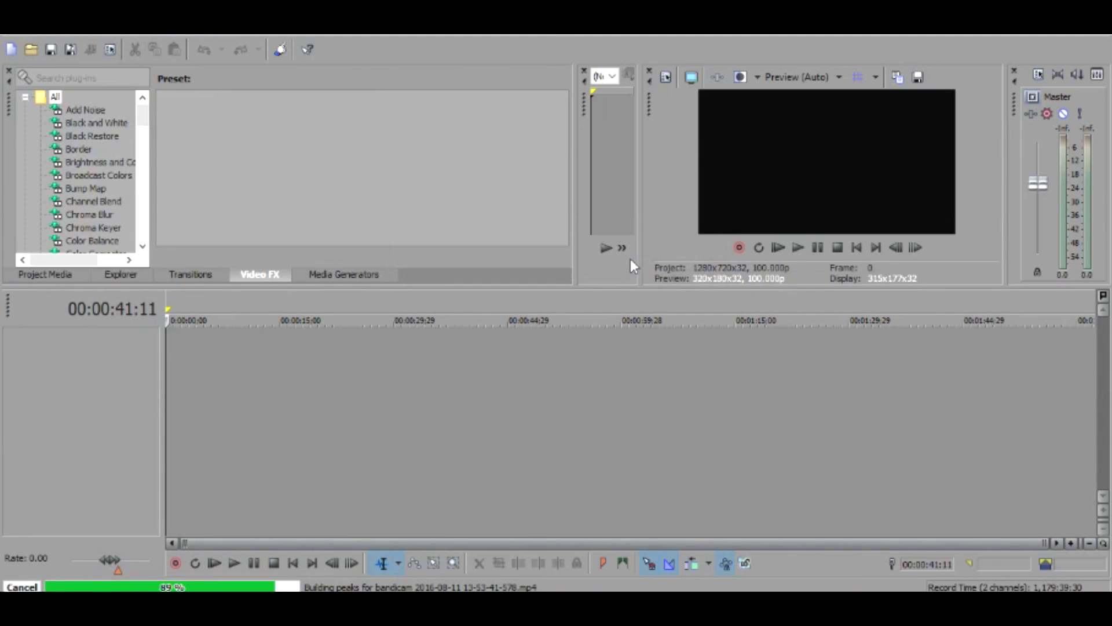
left_click(329, 354)
left_click(274, 353)
scroll(274, 353, "up", 2)
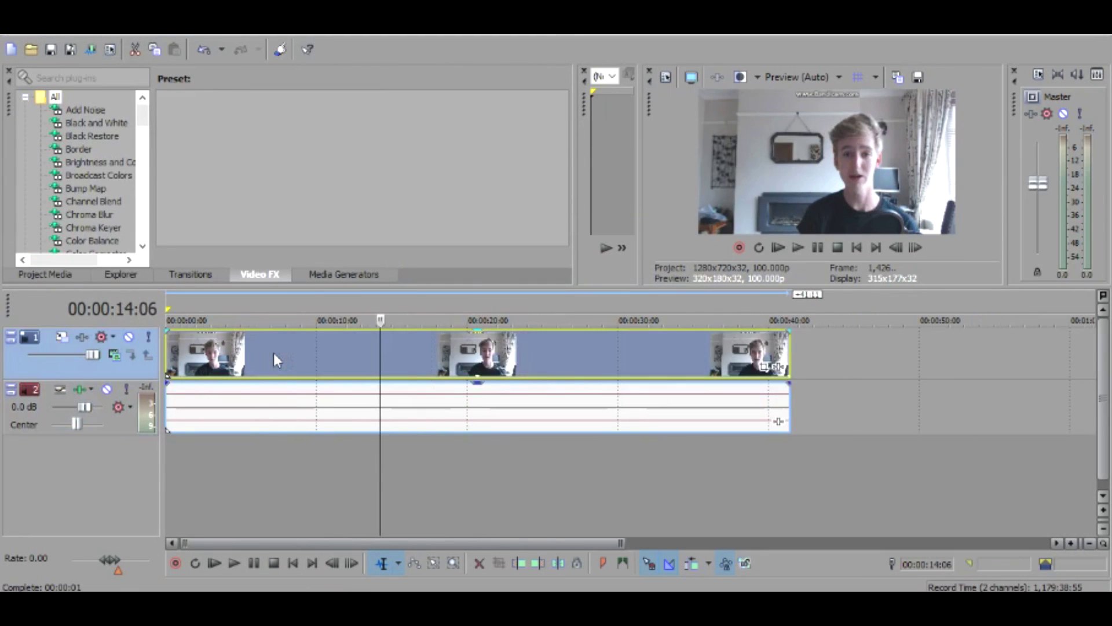
scroll(274, 353, "up", 2)
left_click(227, 338)
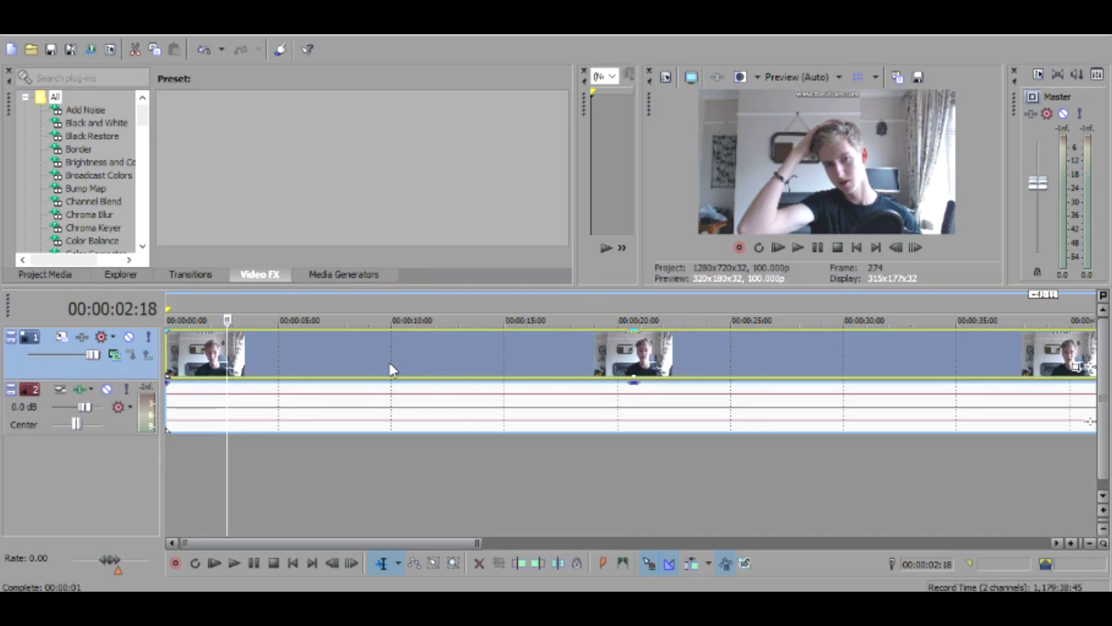
scroll(389, 363, "down", 2)
left_click(391, 362)
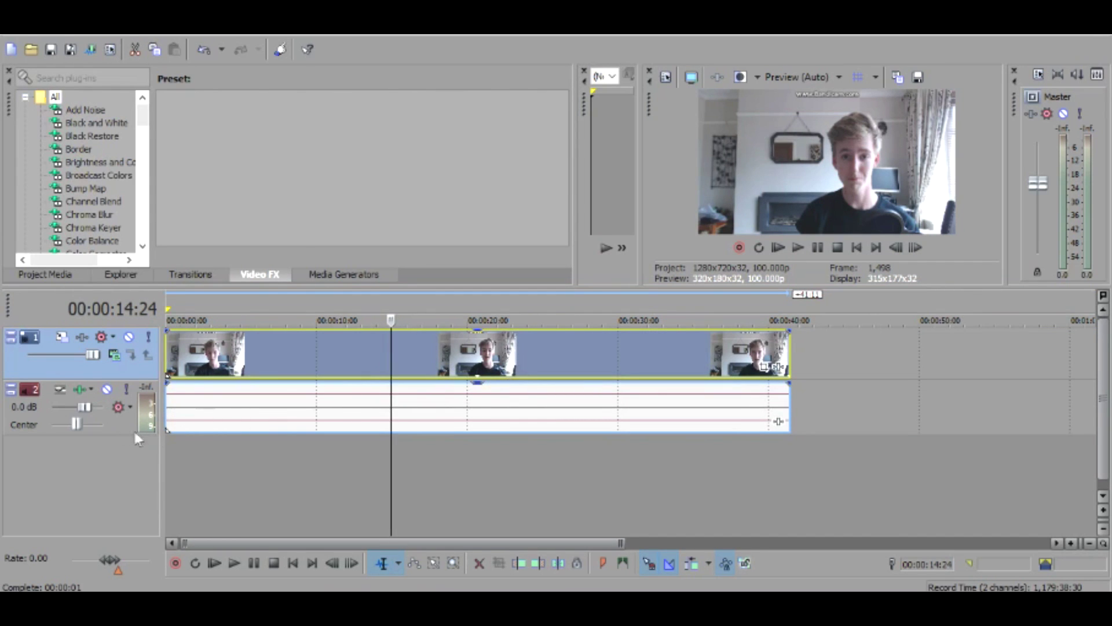
- Delete the clip's audio track and return the playhead to the project start
right_click(113, 426)
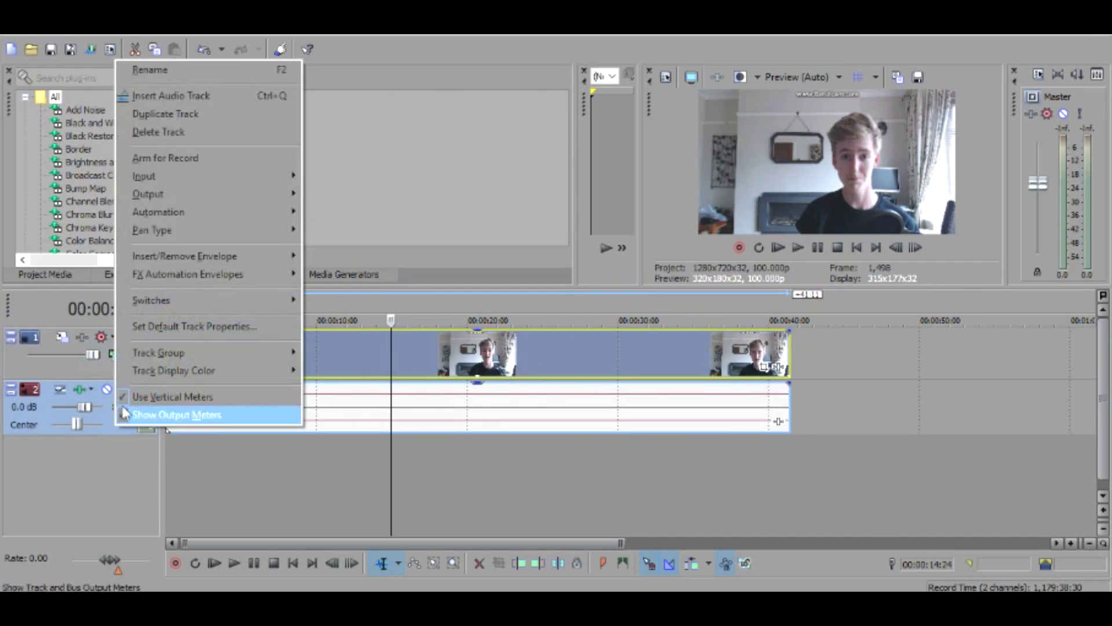
left_click(166, 133)
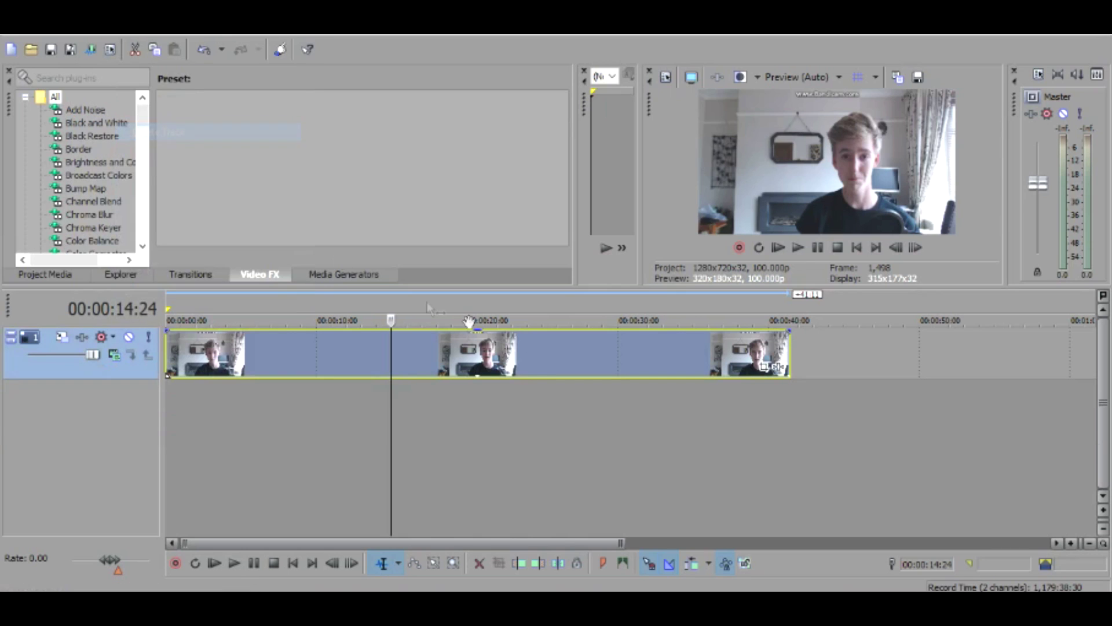
left_click(517, 351)
left_click(411, 351)
scroll(515, 353, "up", 2)
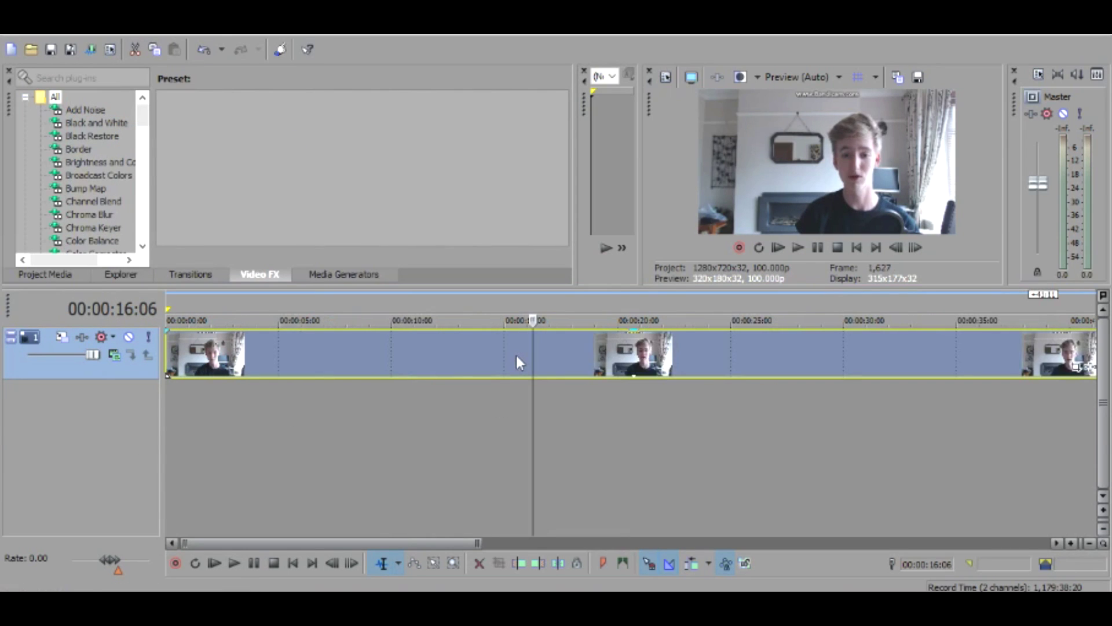
scroll(516, 355, "down", 2)
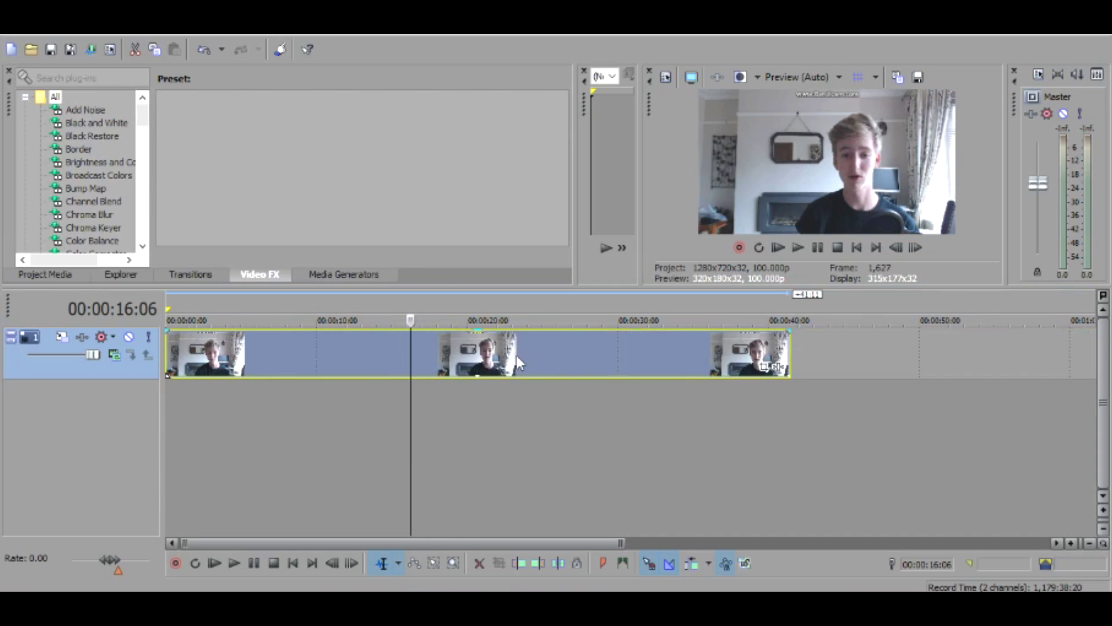
left_click(170, 352)
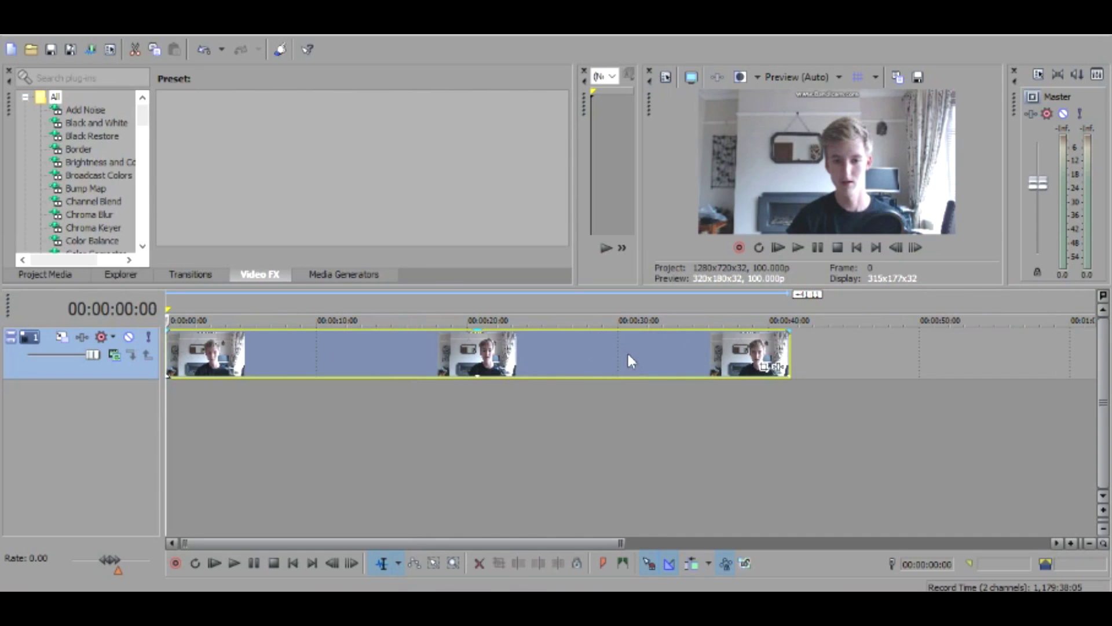
- Reset Event Pan/Crop to (Default), crop to 1280x633 centred at 640,360, and preview
left_click(769, 368)
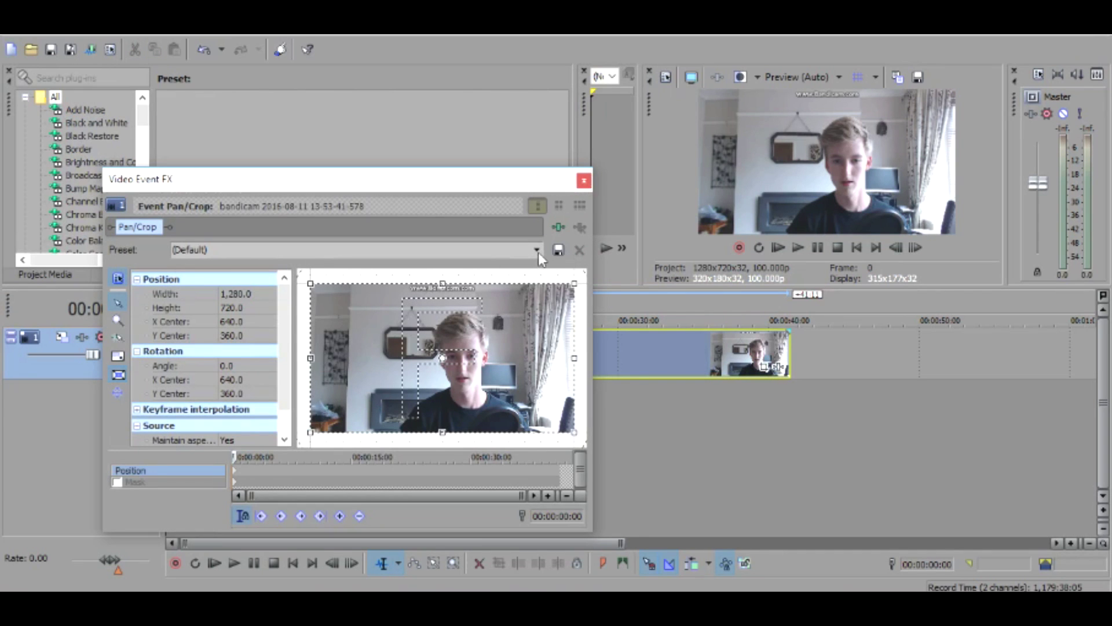
left_click(536, 250)
left_click(220, 318)
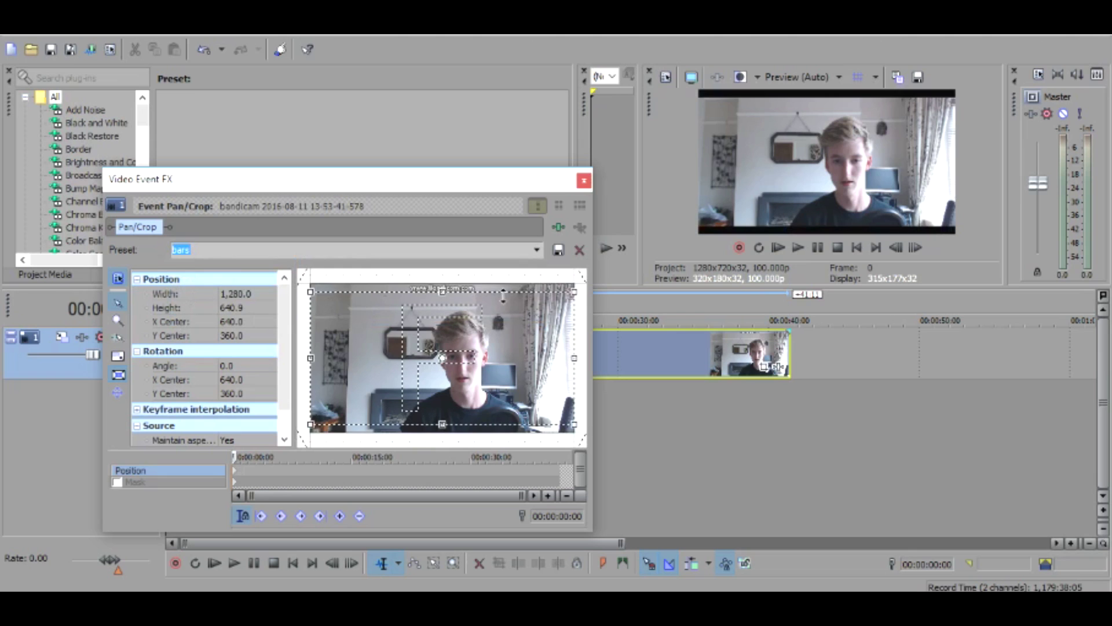
left_click(537, 250)
left_click(516, 260)
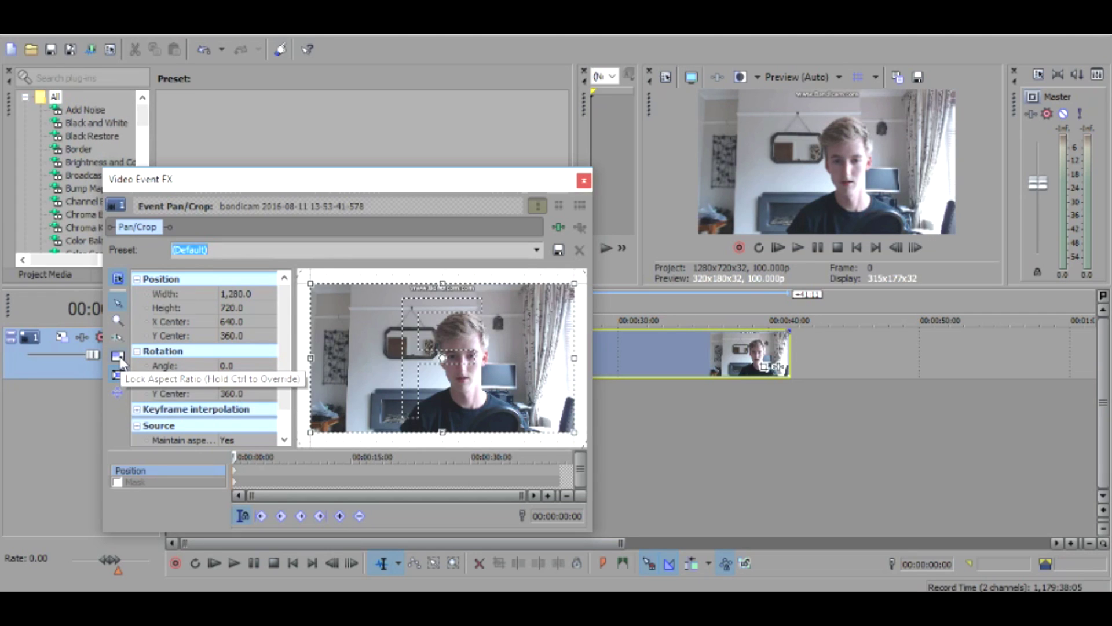
left_click(442, 284)
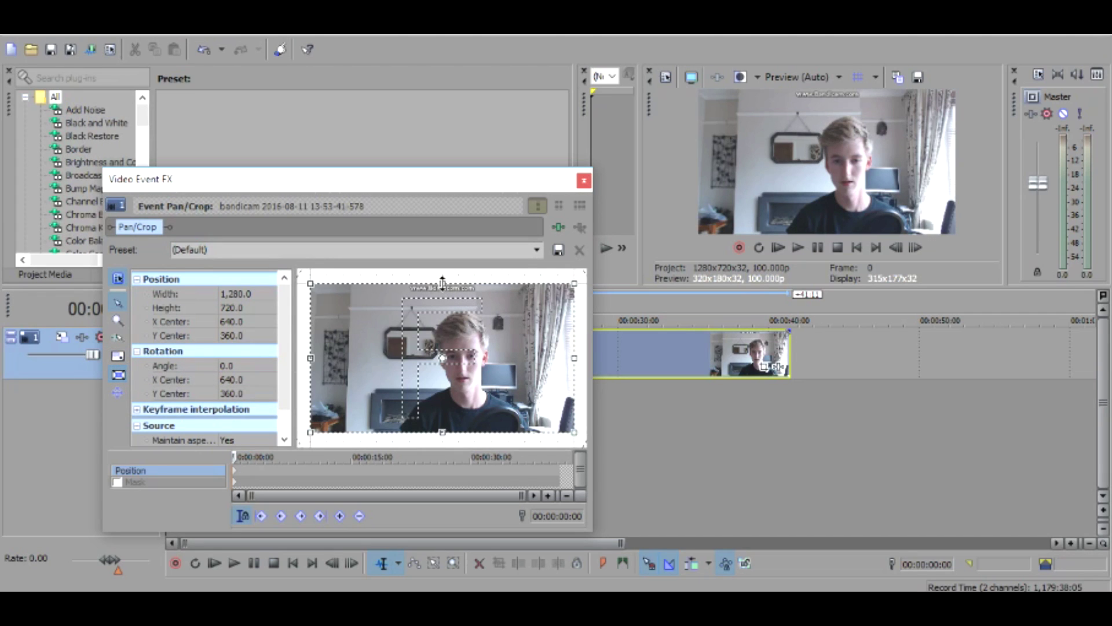
left_click_drag(442, 284, 444, 291)
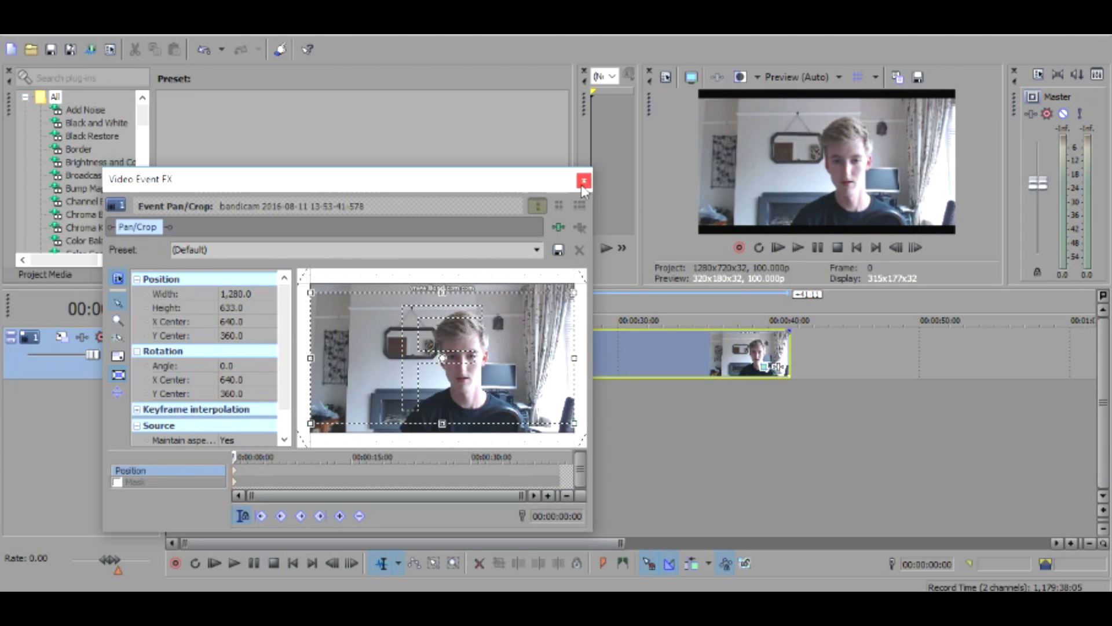
key("space")
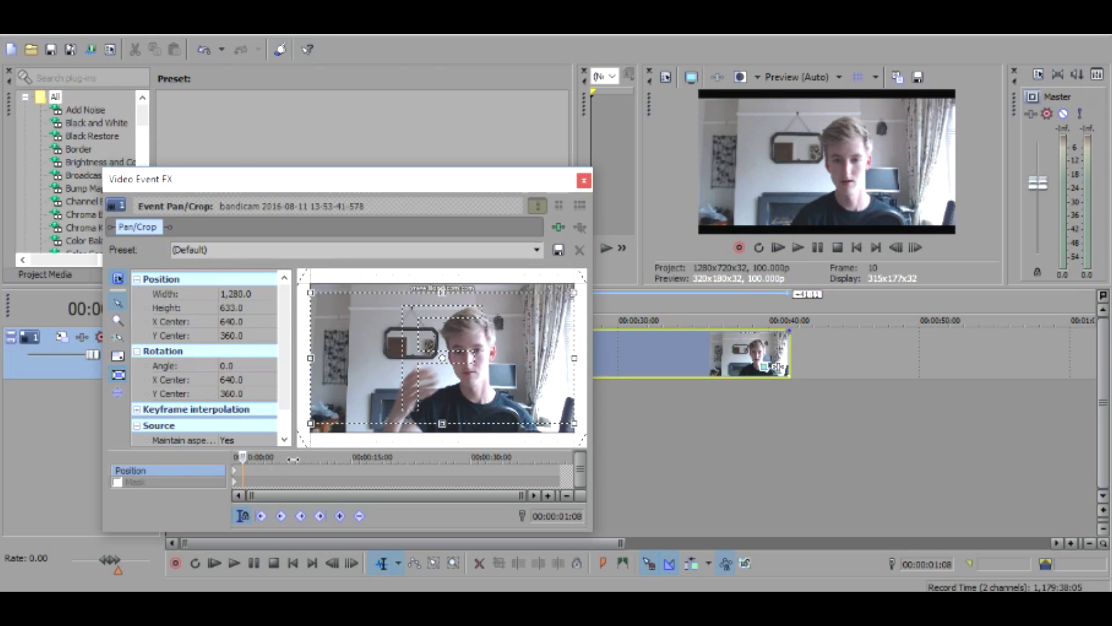
key("space")
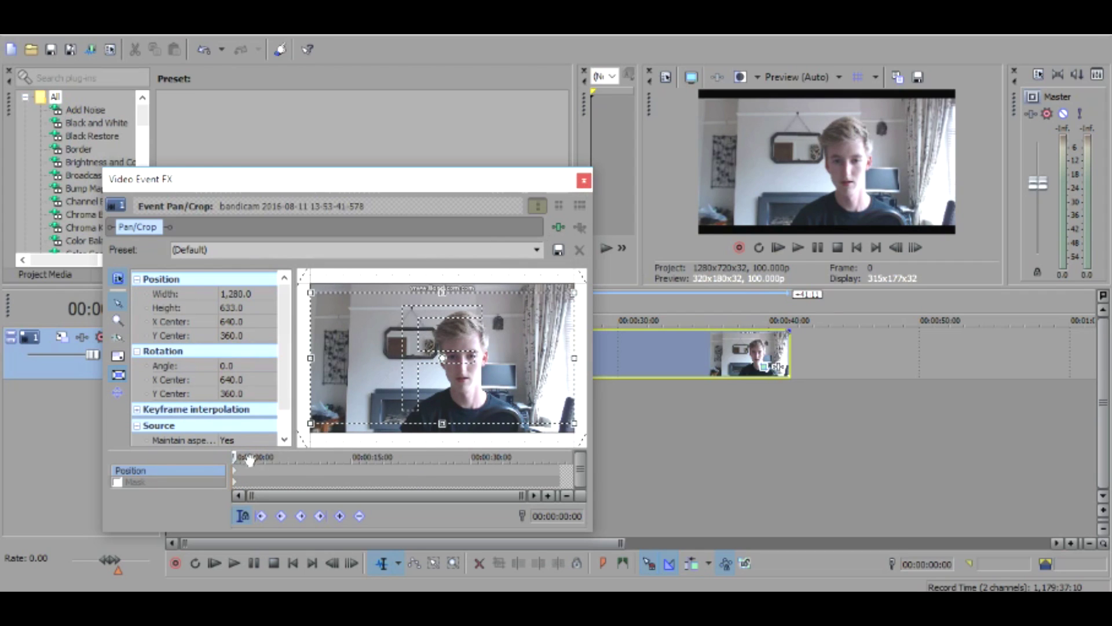
left_click(584, 180)
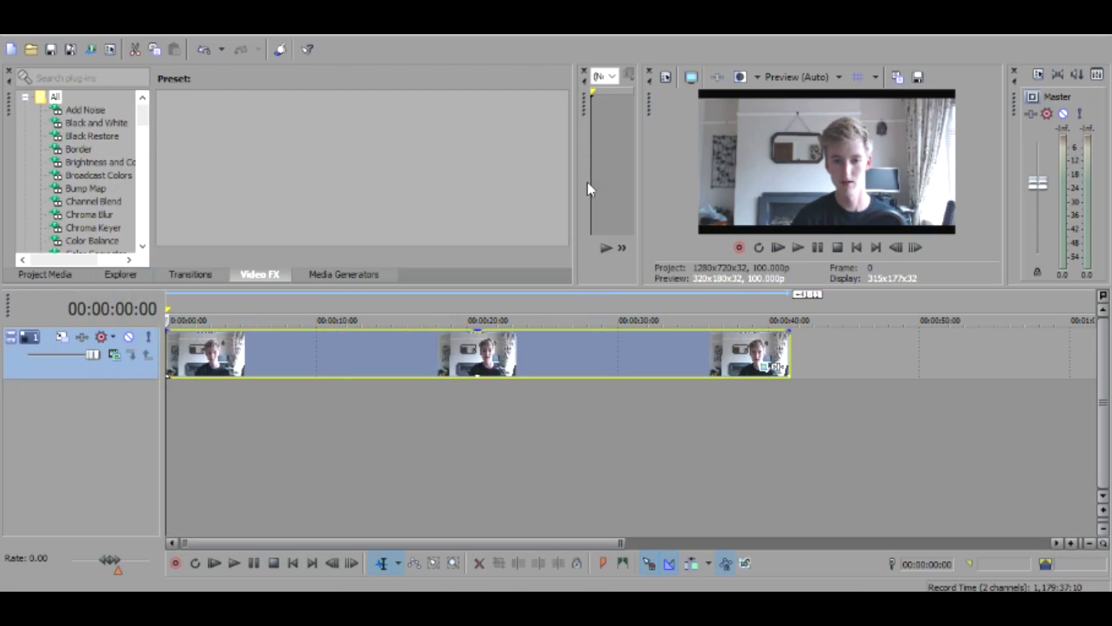
- Apply the default Brightness and Contrast preset with brightness 0.048 and contrast 0.088
left_click(119, 163)
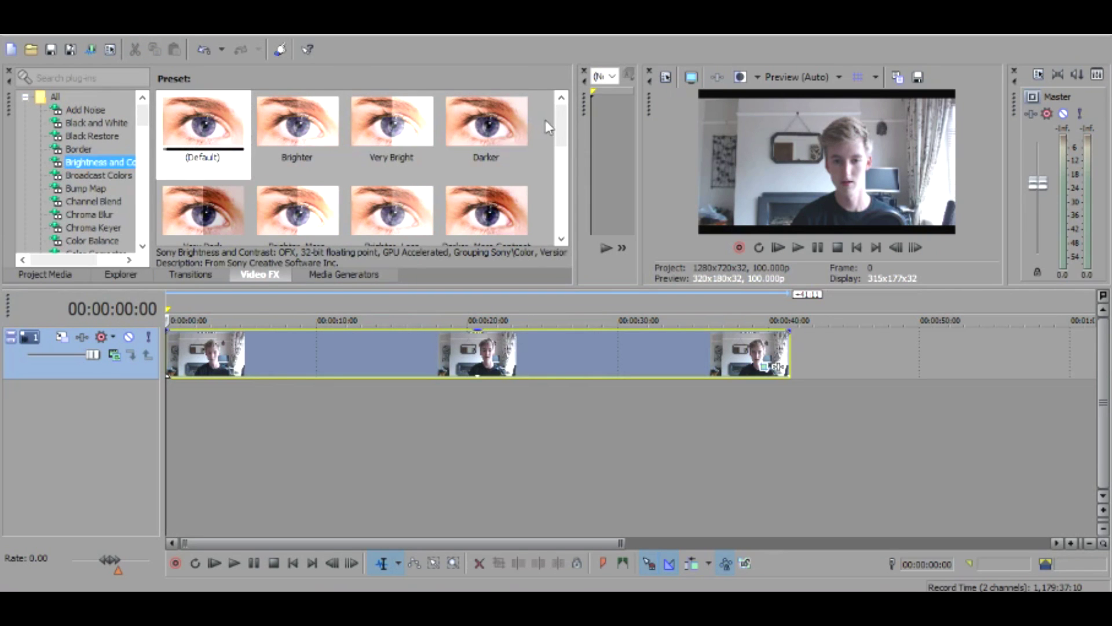
scroll(556, 162, "down", 1)
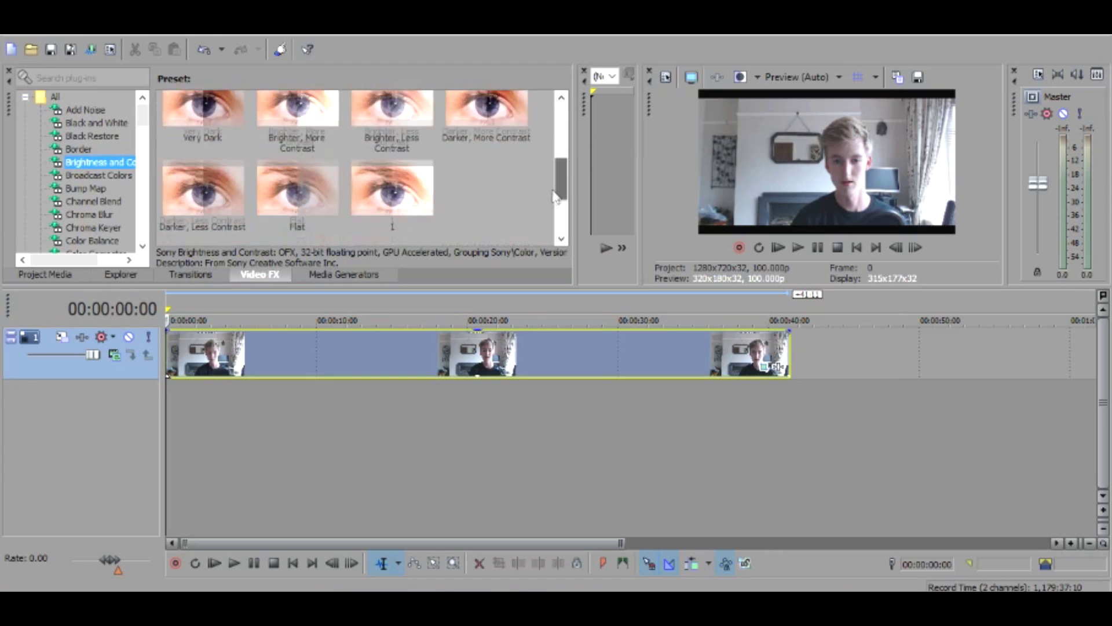
scroll(548, 168, "up", 1)
left_click_drag(211, 122, 418, 363)
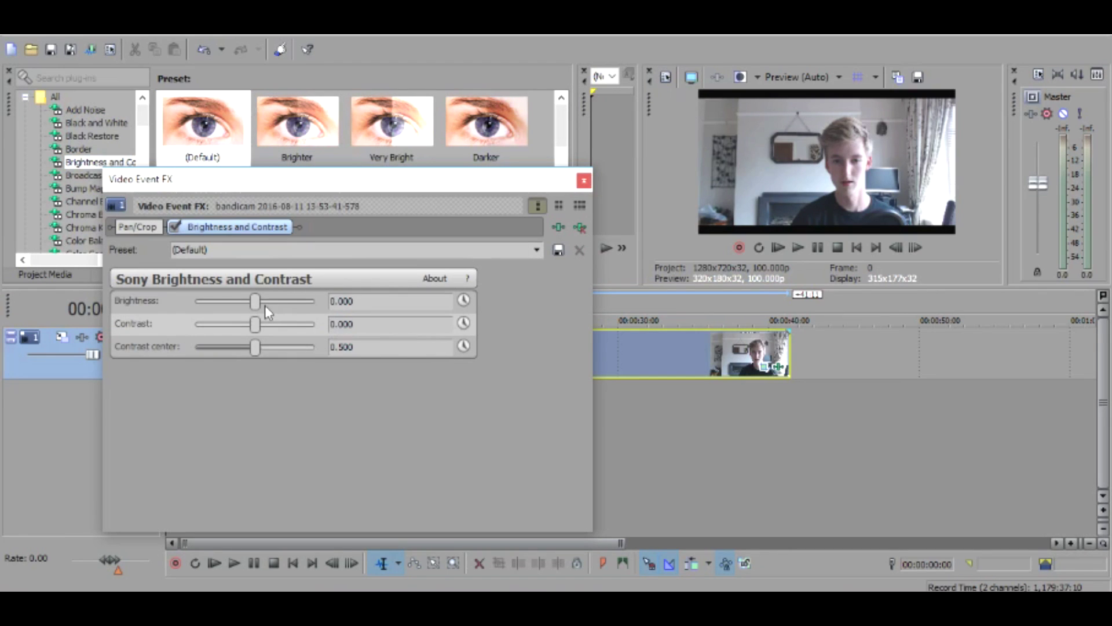
left_click_drag(255, 301, 261, 306)
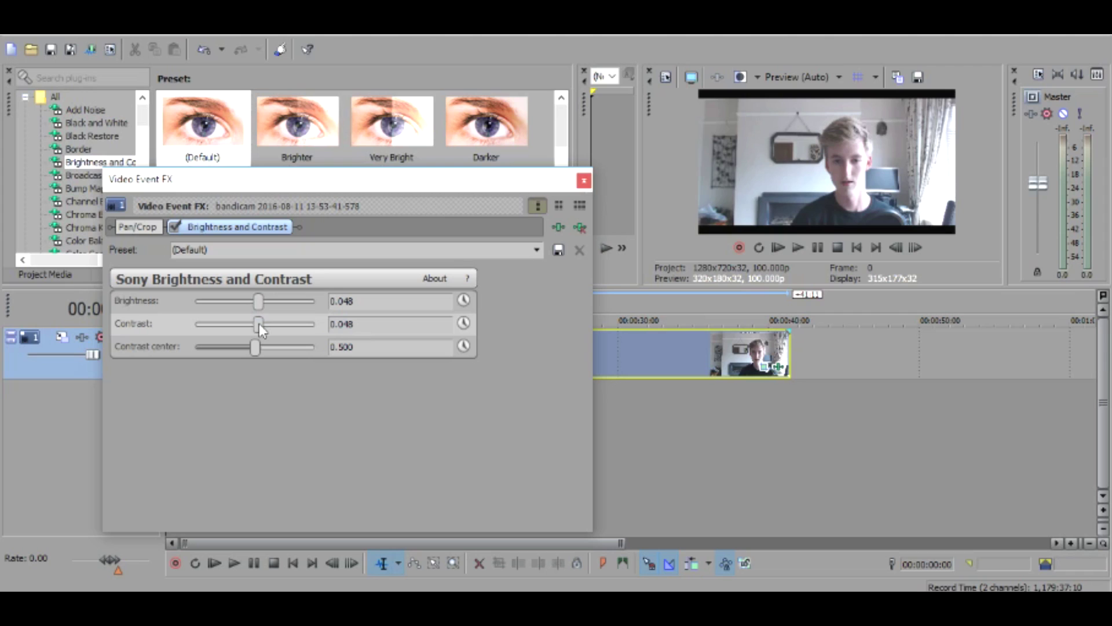
left_click_drag(259, 323, 262, 325)
- Apply the default Color Curves preset, darkening shadows and lifting highlights into an S-curve
left_click(585, 182)
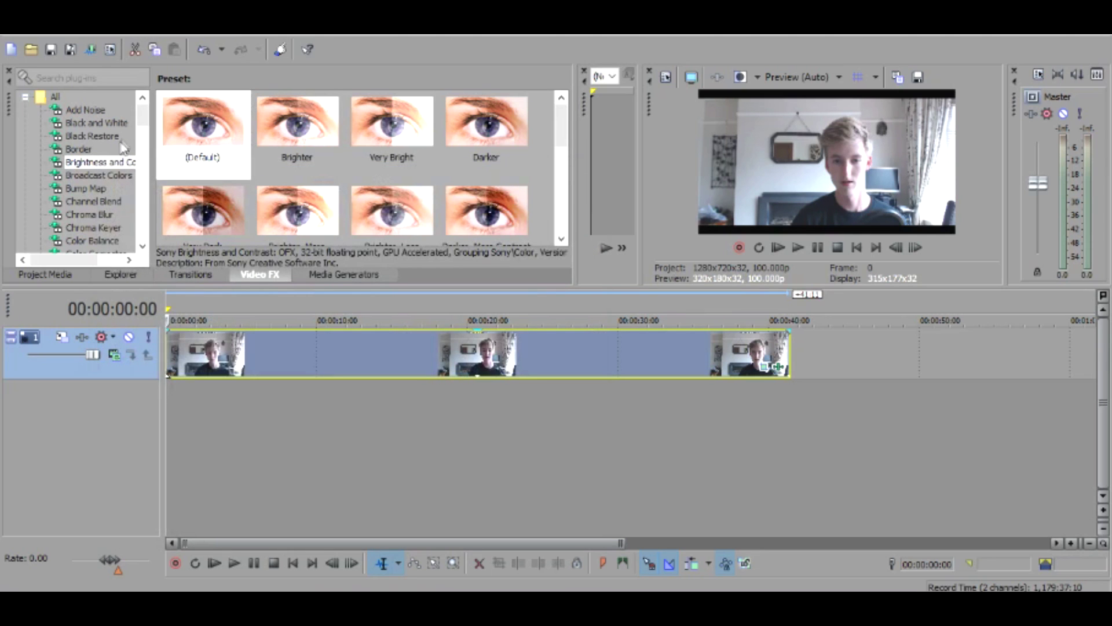
left_click_drag(142, 120, 142, 132)
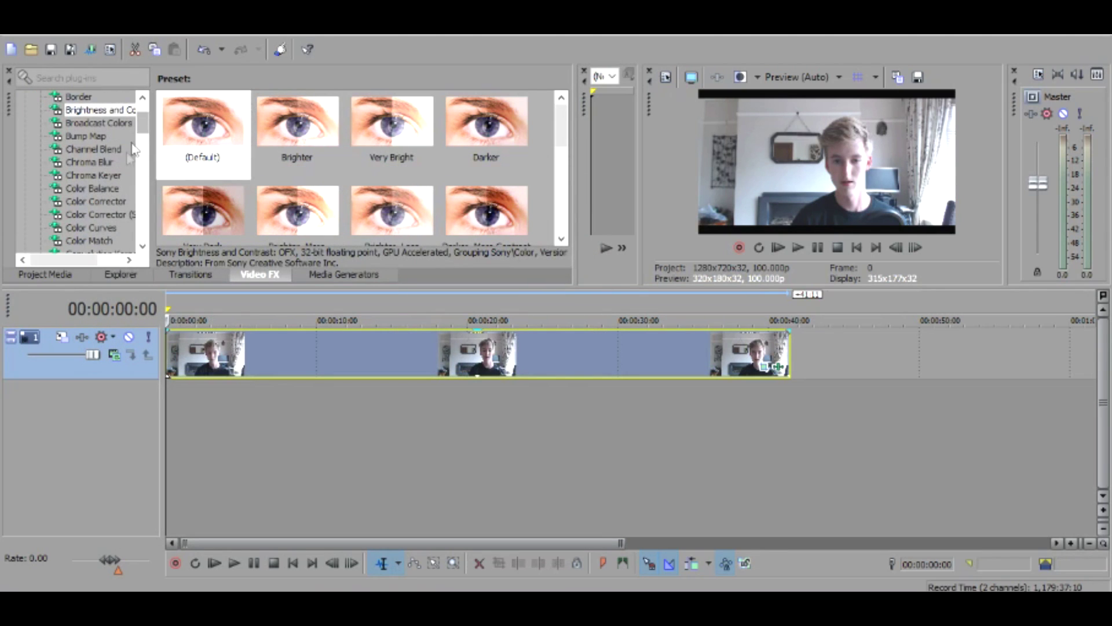
left_click(102, 224)
left_click_drag(216, 124, 277, 187)
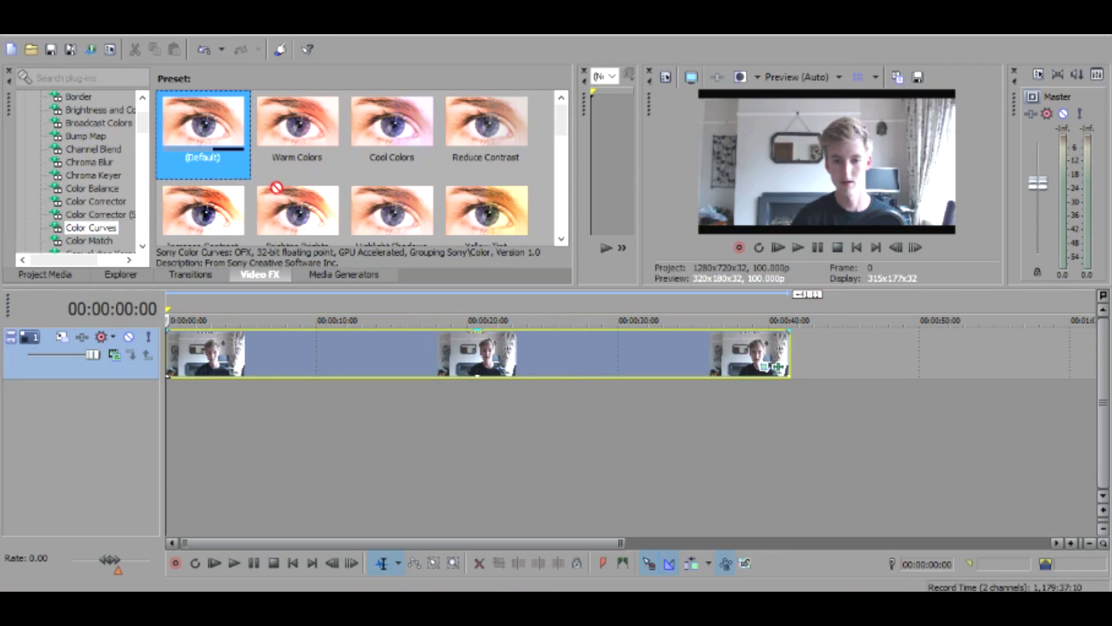
mouse_move(408, 332)
left_mouse_down()
mouse_move(422, 360)
mouse_move(413, 336)
left_mouse_up()
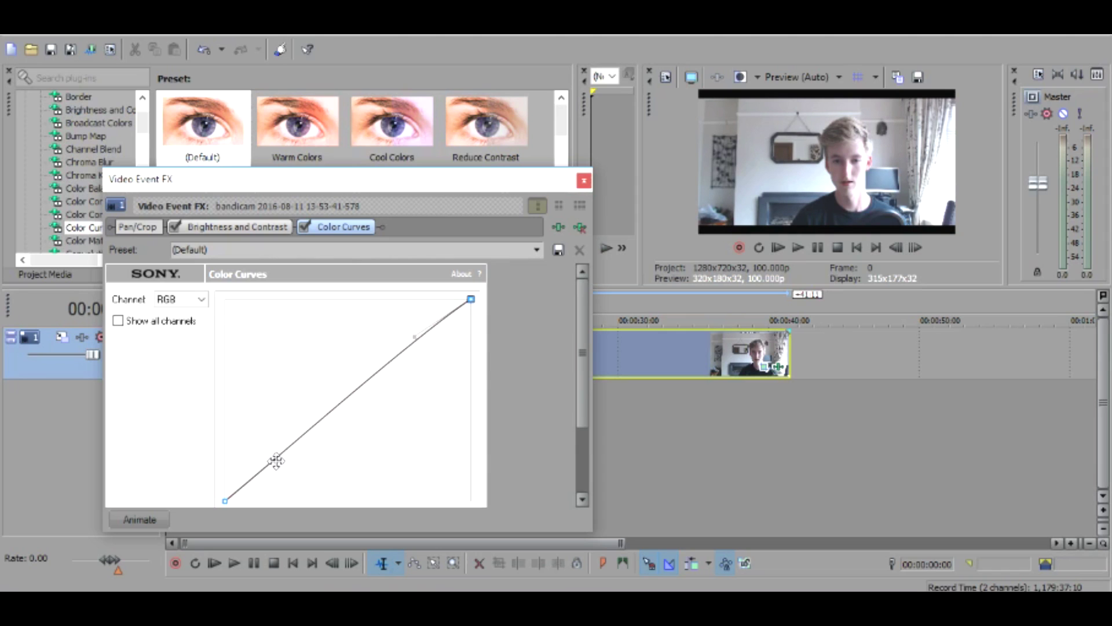
left_click_drag(276, 460, 281, 467)
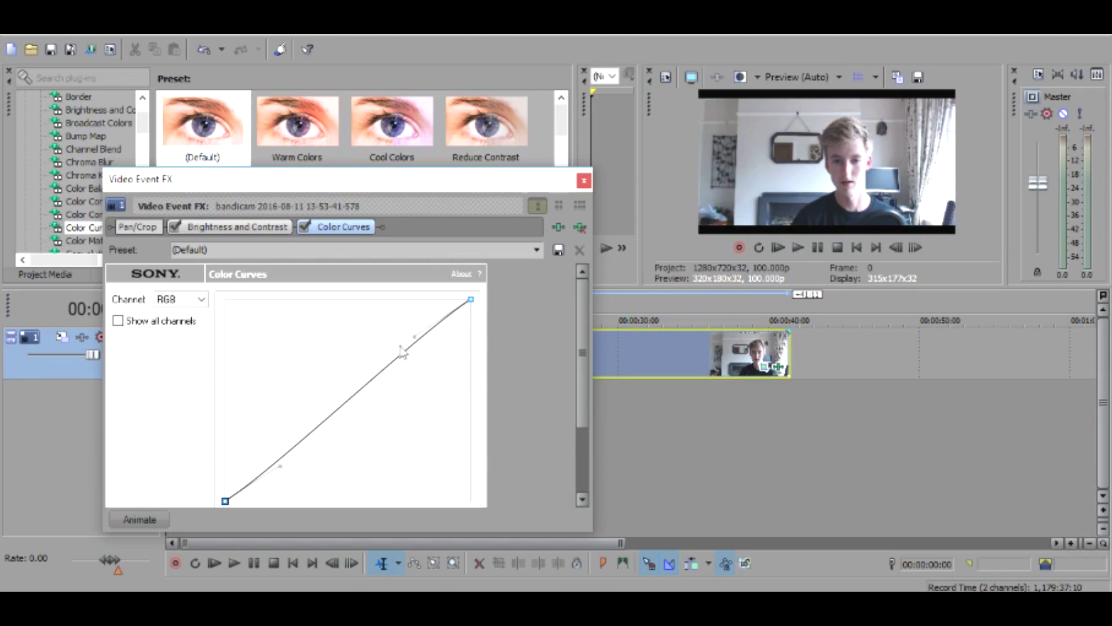
left_click_drag(411, 337, 410, 332)
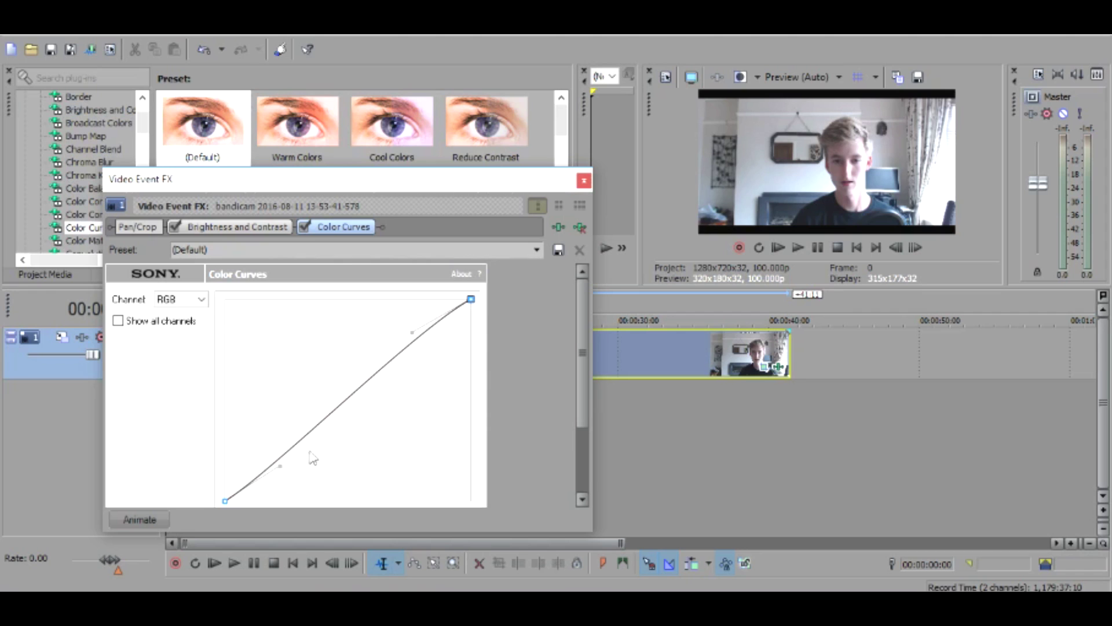
left_click_drag(281, 465, 284, 470)
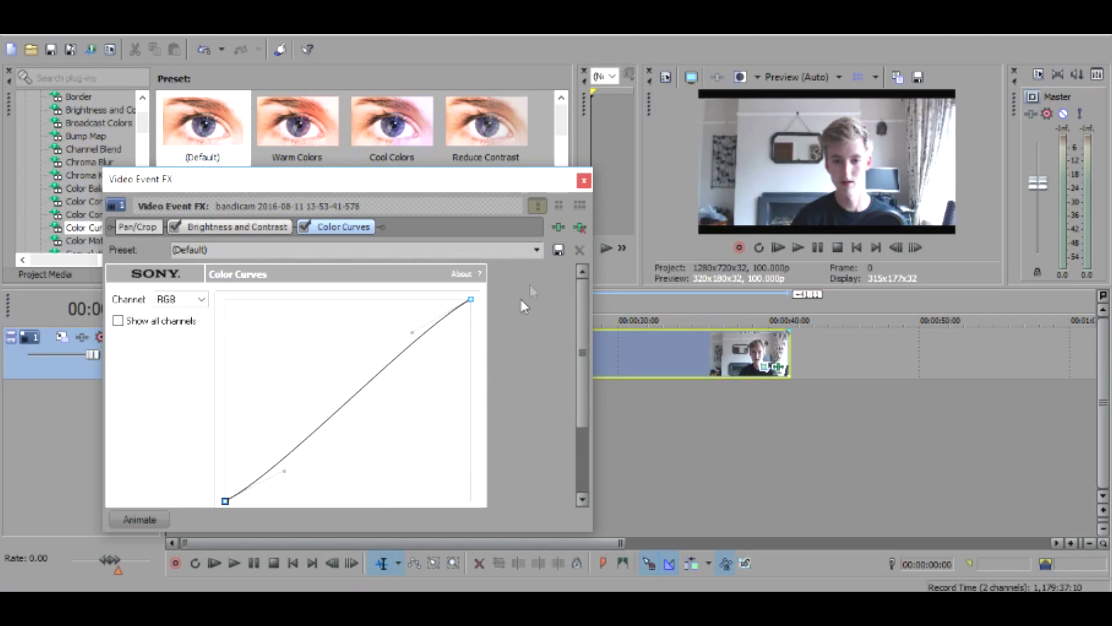
left_click(584, 181)
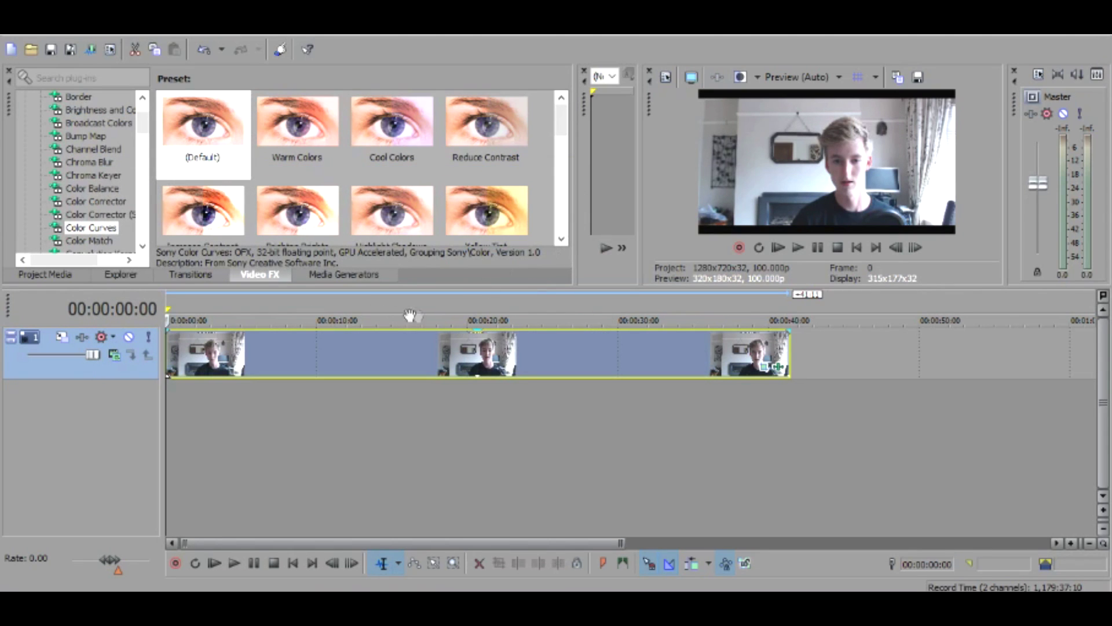
left_click(777, 367)
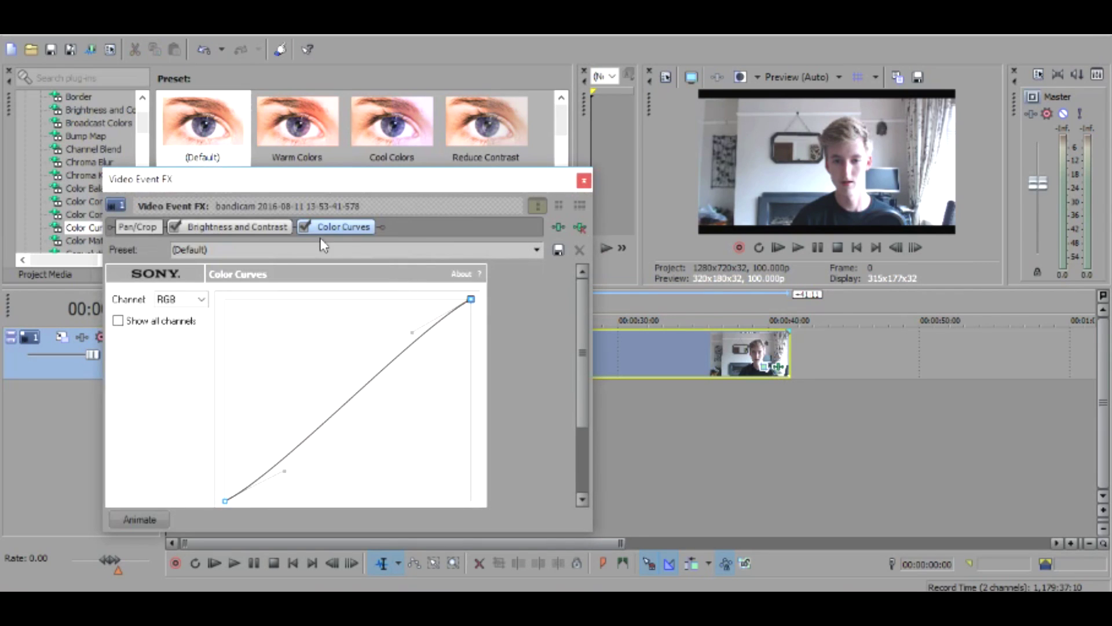
left_click(181, 226)
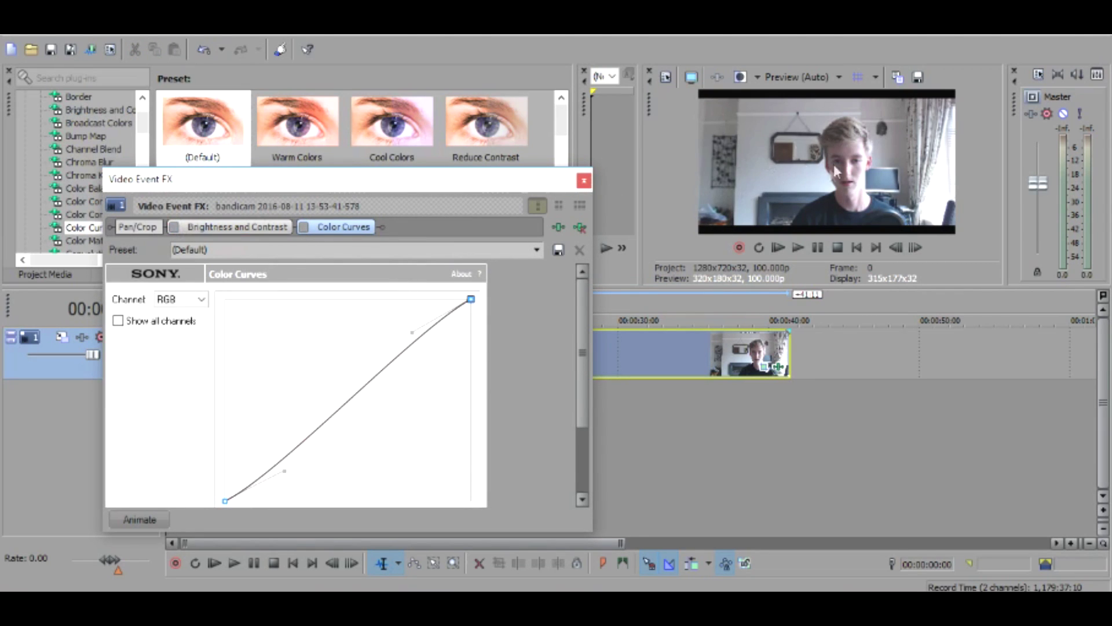
left_click(174, 227)
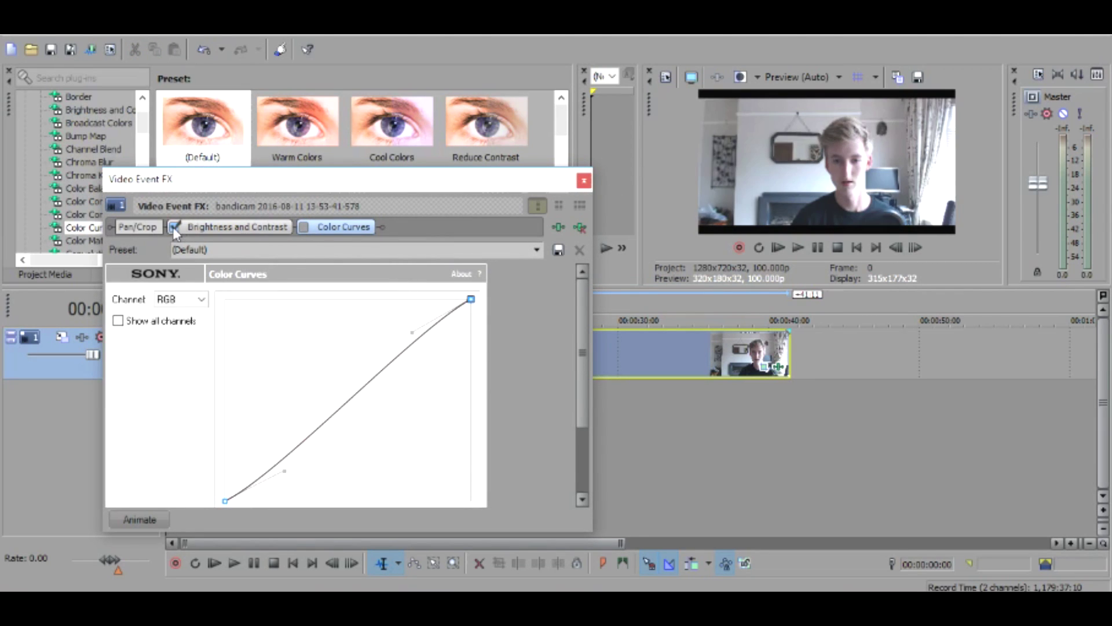
left_click(303, 228)
left_click(584, 181)
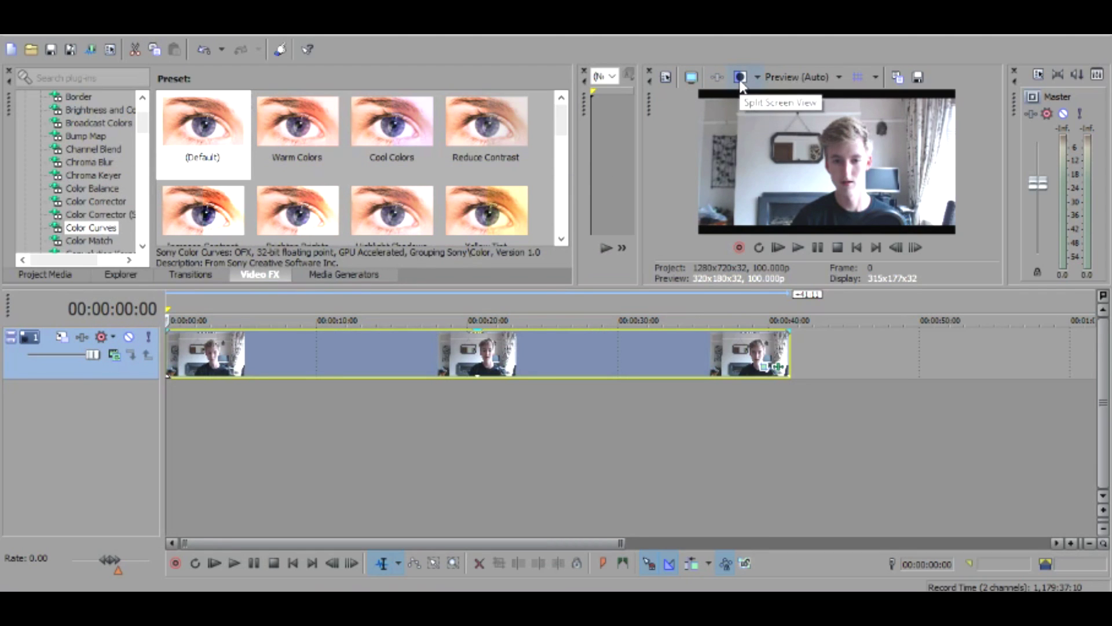
left_click(740, 85)
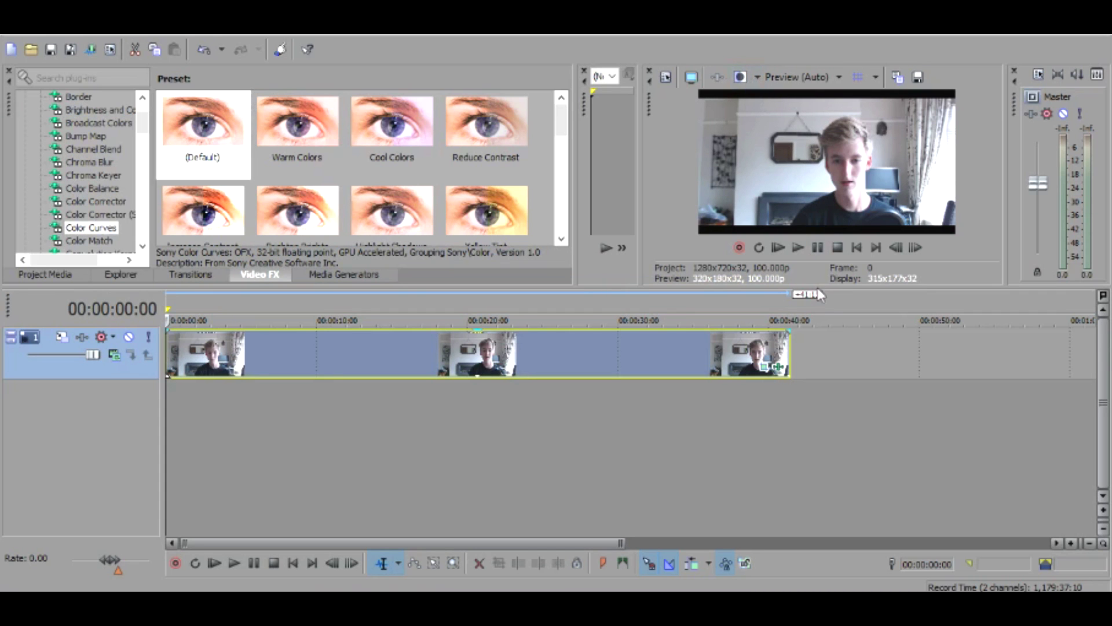
left_click_drag(818, 287, 818, 409)
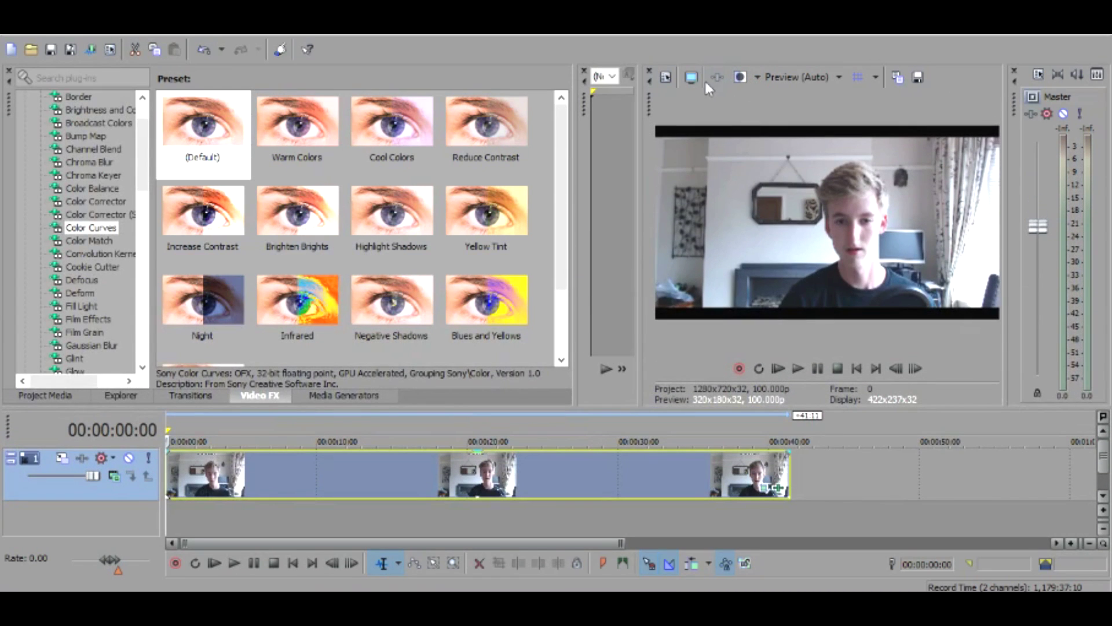
left_click(735, 77)
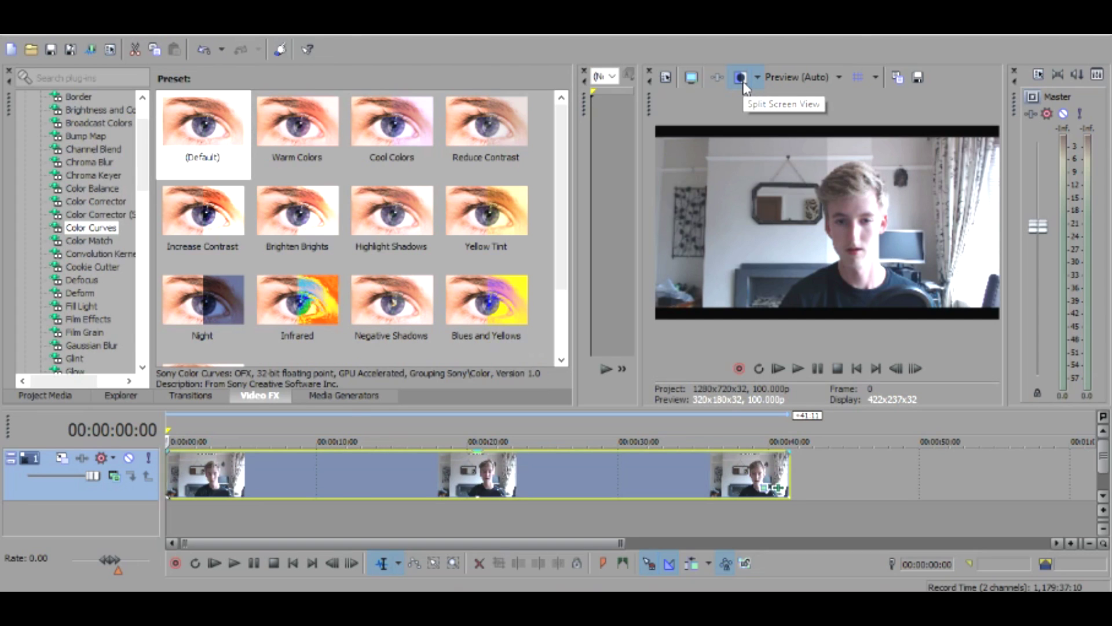
left_click(742, 79)
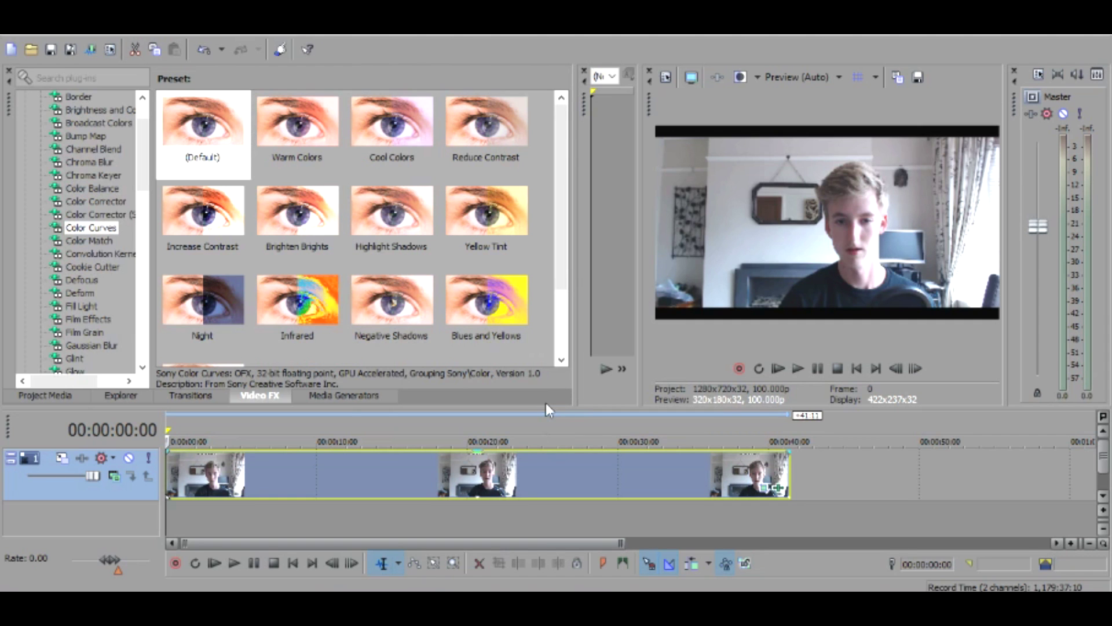
left_click_drag(544, 405, 516, 275)
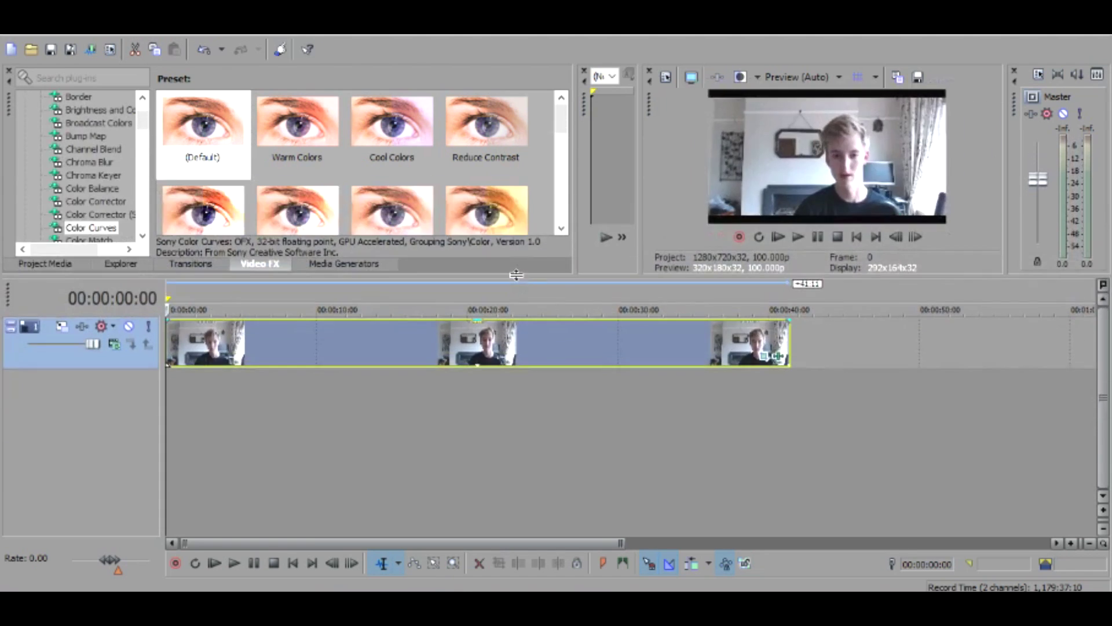
- Duplicate the video track and select the clip on the top track
right_click(812, 338)
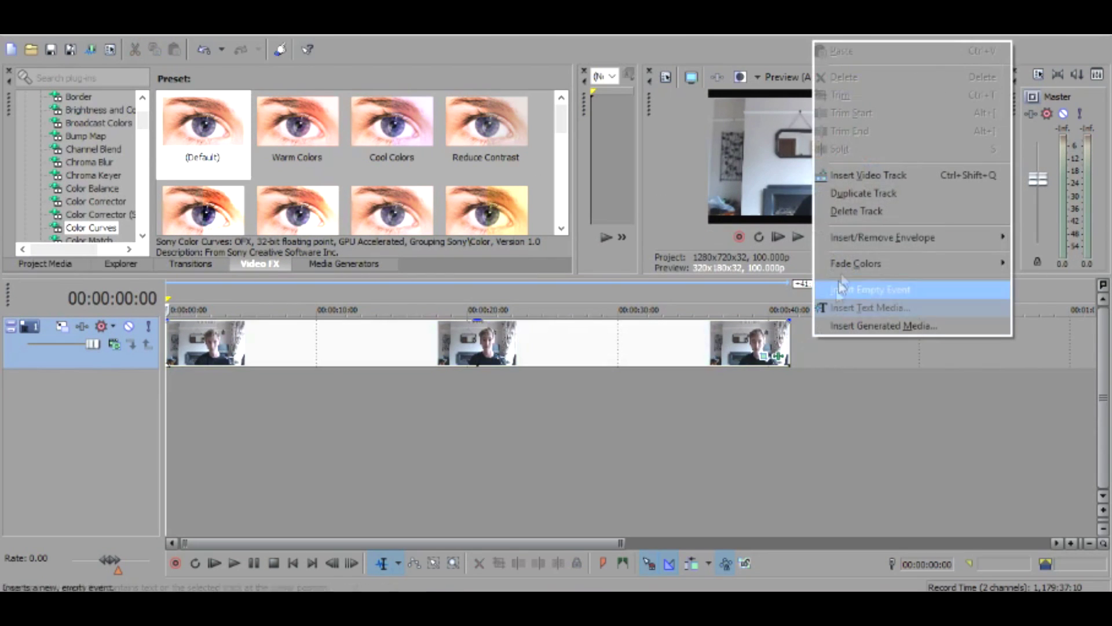
left_click(860, 194)
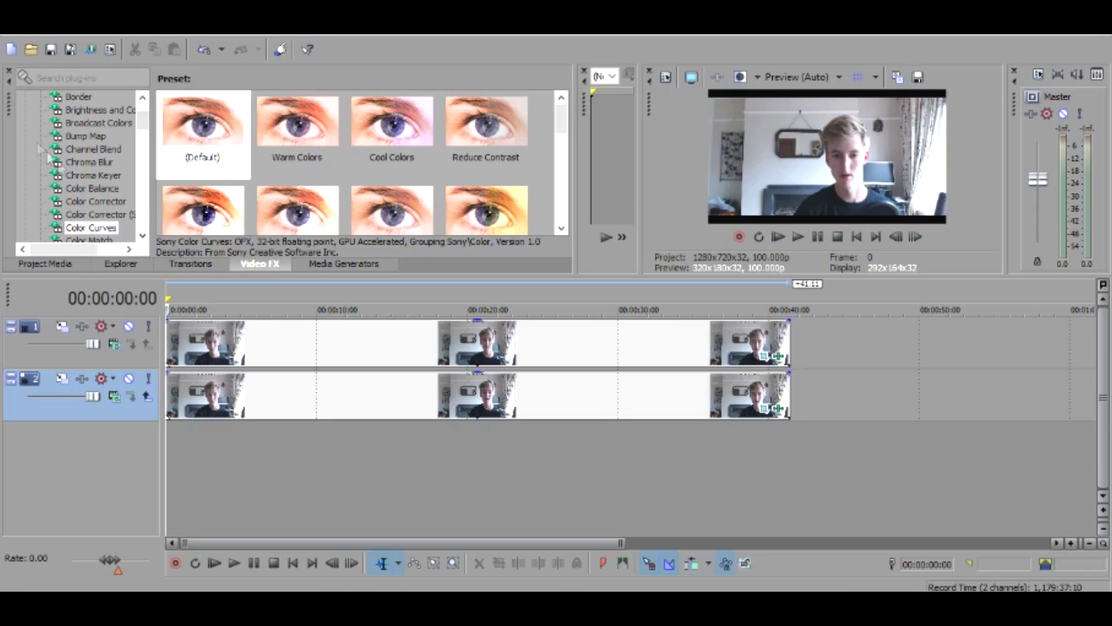
left_click(321, 349)
left_click(346, 385)
left_click(357, 348)
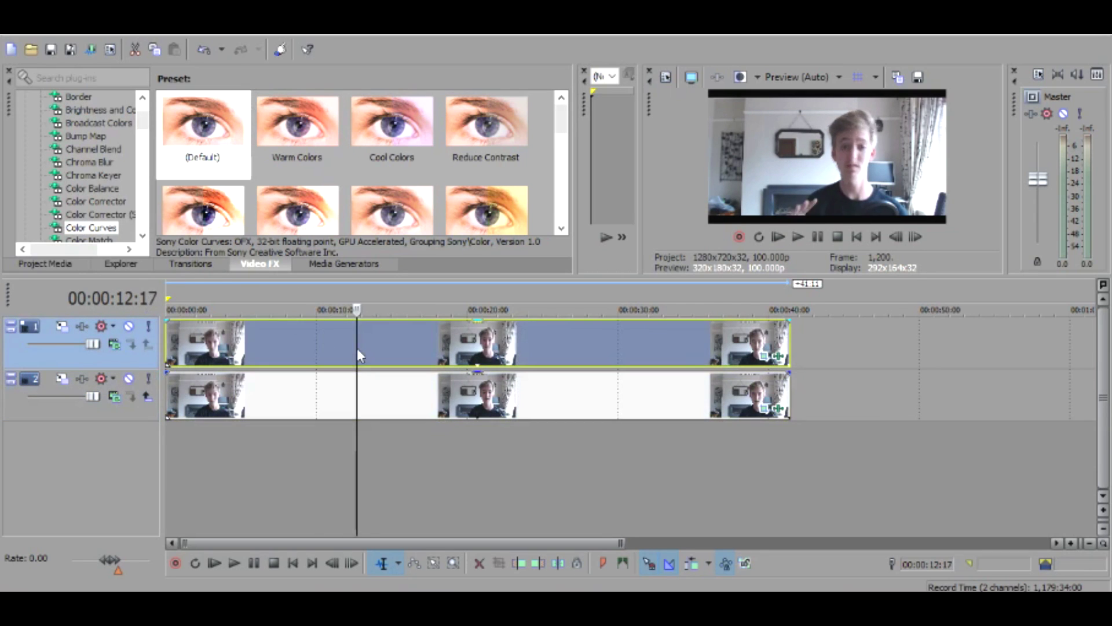
- Apply the Cookie Cutter 'Circle Cut Out, Center, Blurred' preset to the top clip
scroll(84, 201, "down", 1)
scroll(81, 195, "down", 1)
left_click(87, 190)
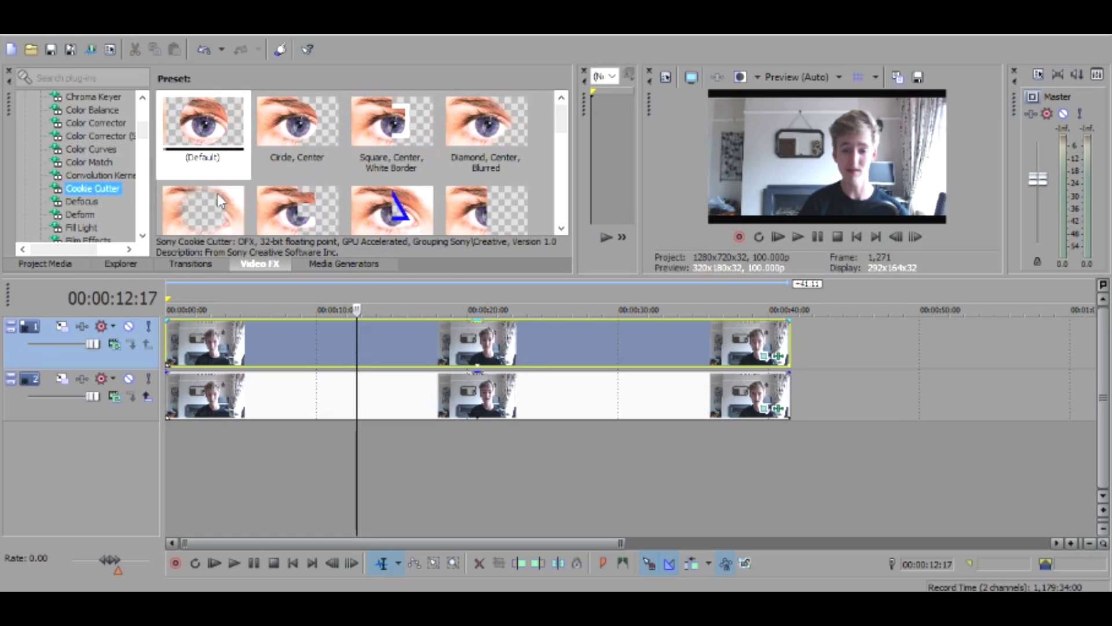
left_click(206, 217)
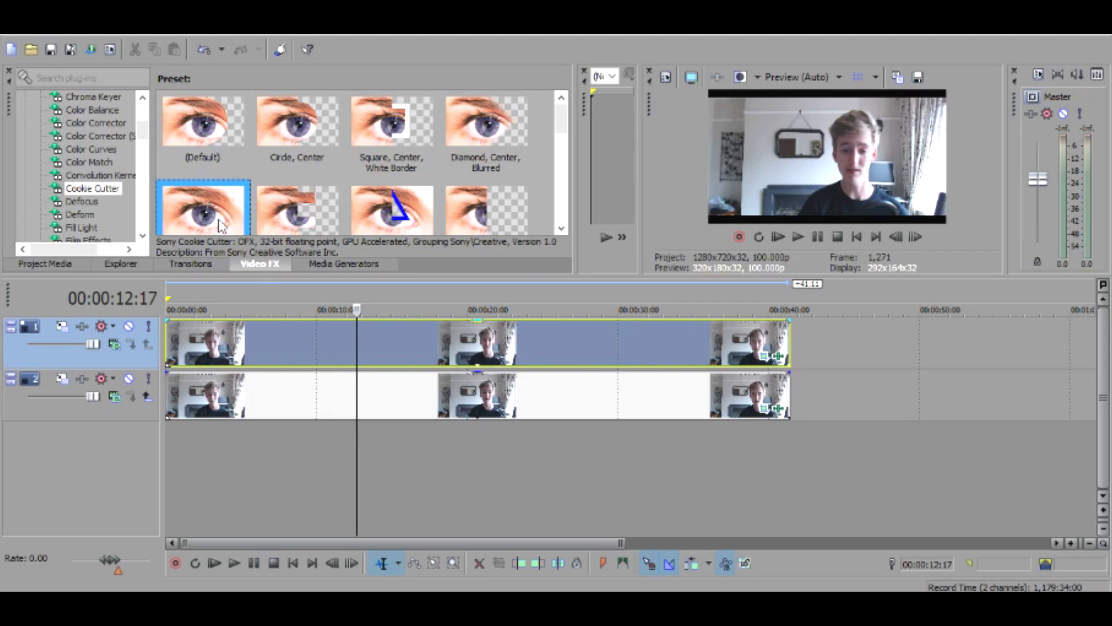
left_click_drag(223, 220, 425, 349)
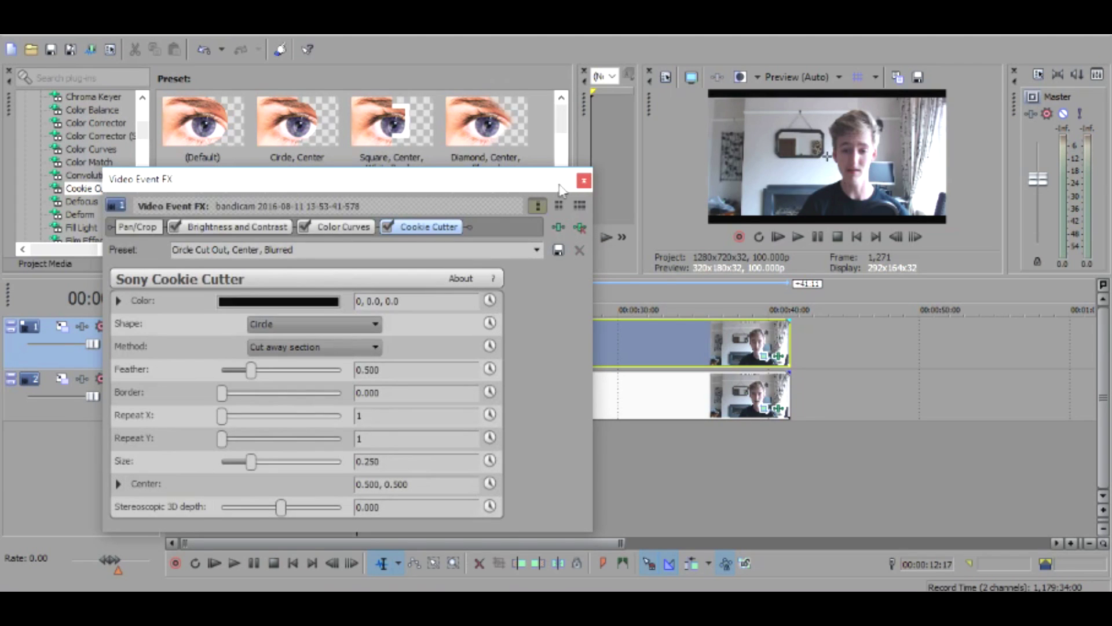
left_click(584, 181)
scroll(91, 166, "down", 2)
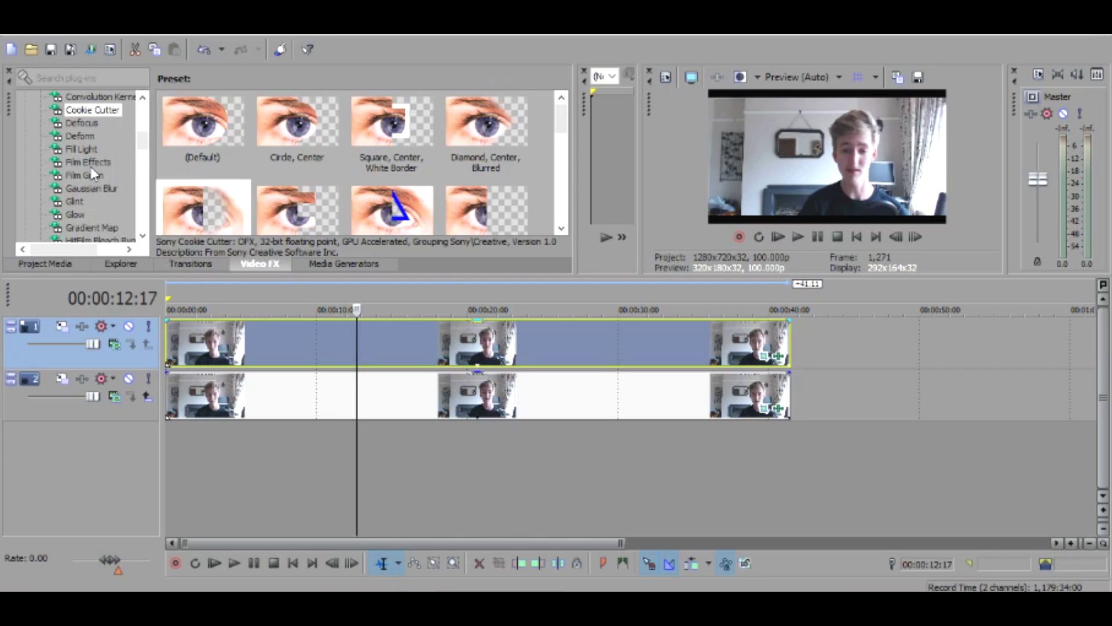
- Add a default Gaussian Blur to the top clip and weaken its range to about 0.02
left_click(112, 190)
left_click_drag(203, 127, 333, 339)
left_click(584, 182)
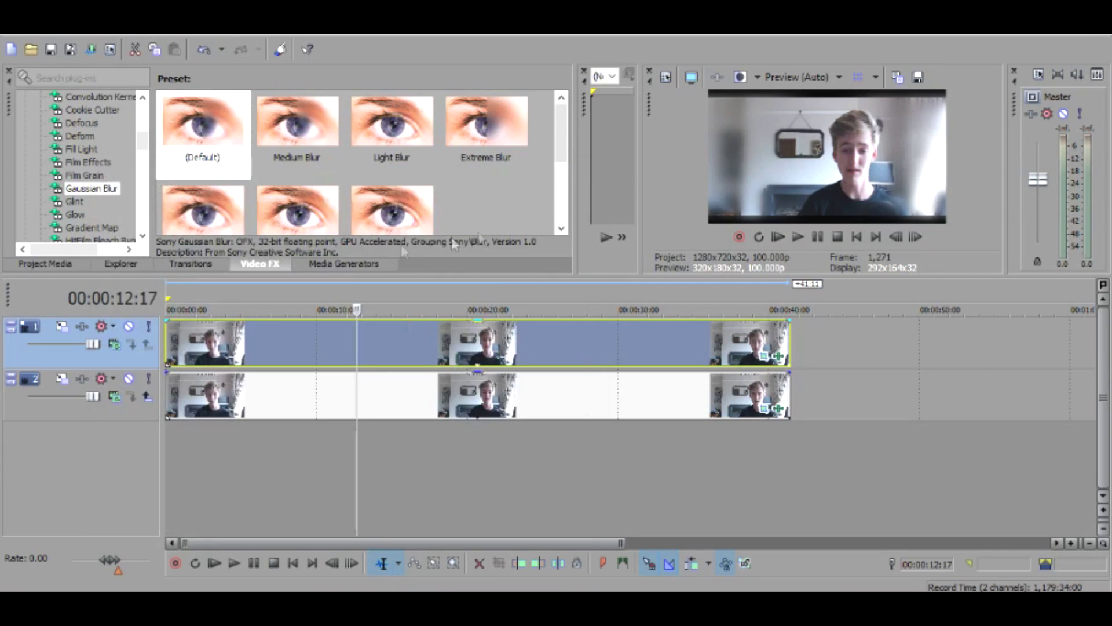
left_click(780, 357)
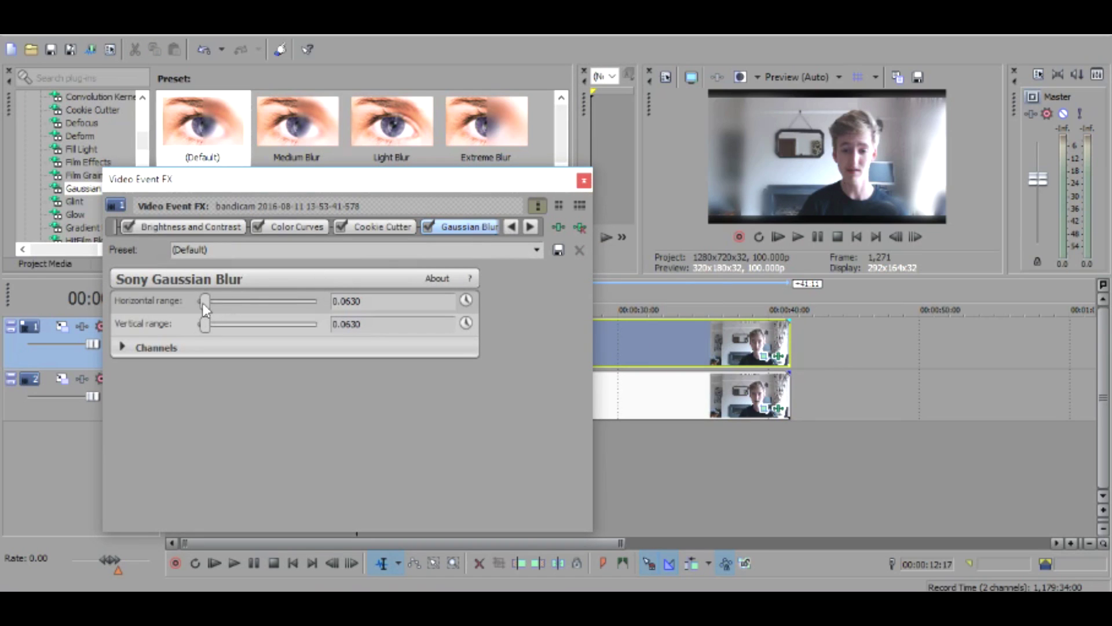
left_click_drag(201, 304, 201, 323)
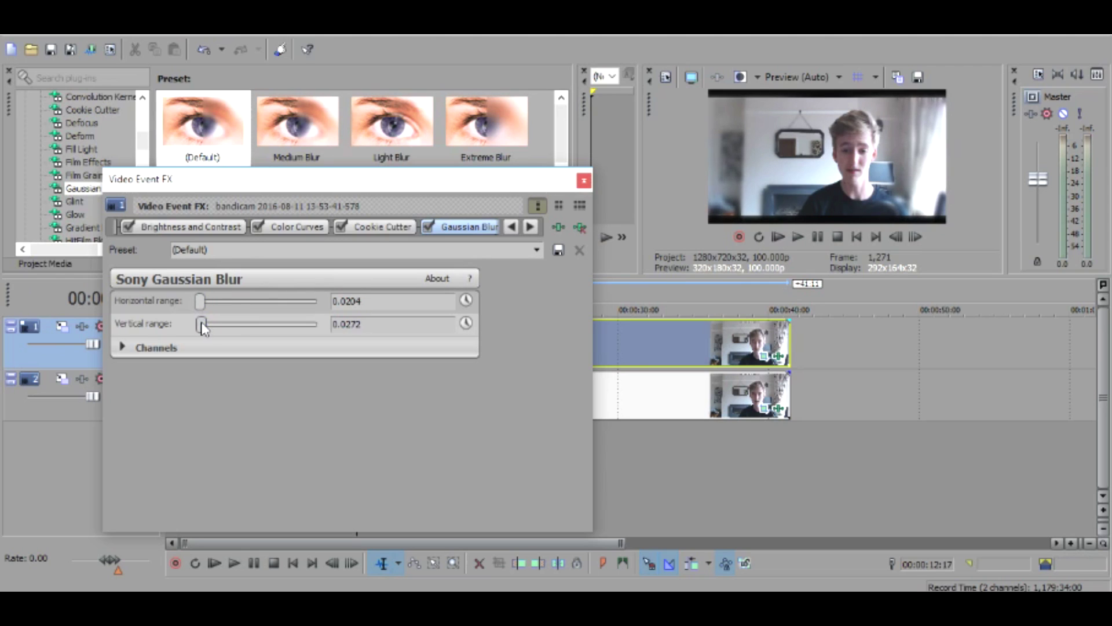
left_click(584, 181)
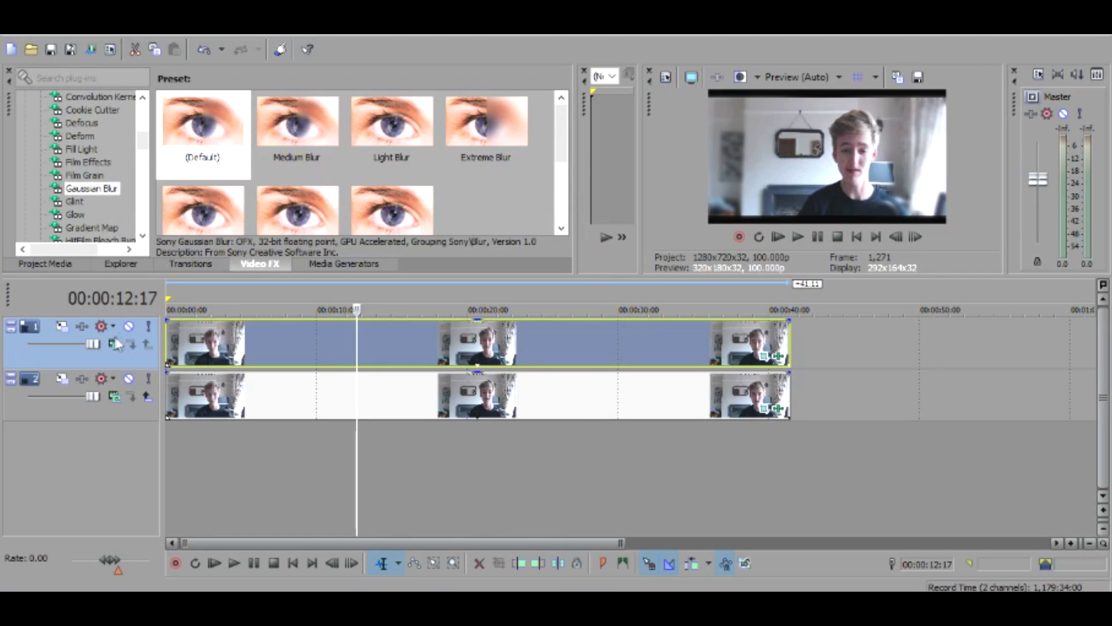
- Lower the top track's opacity level to 76.2%
left_click_drag(97, 344, 81, 356)
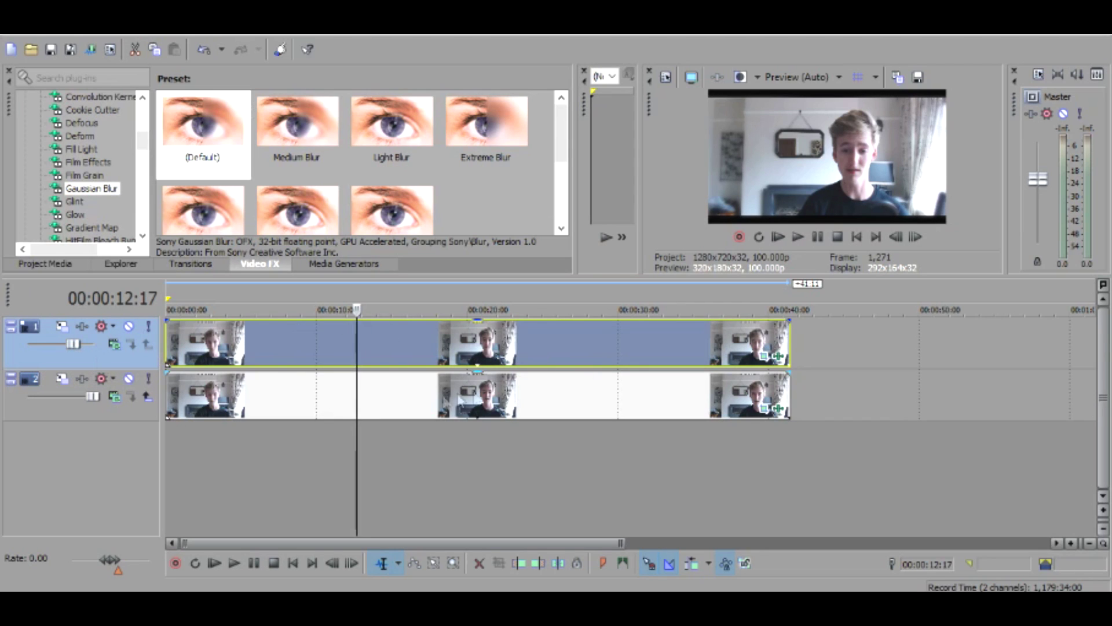
left_click(288, 393)
left_click(414, 398)
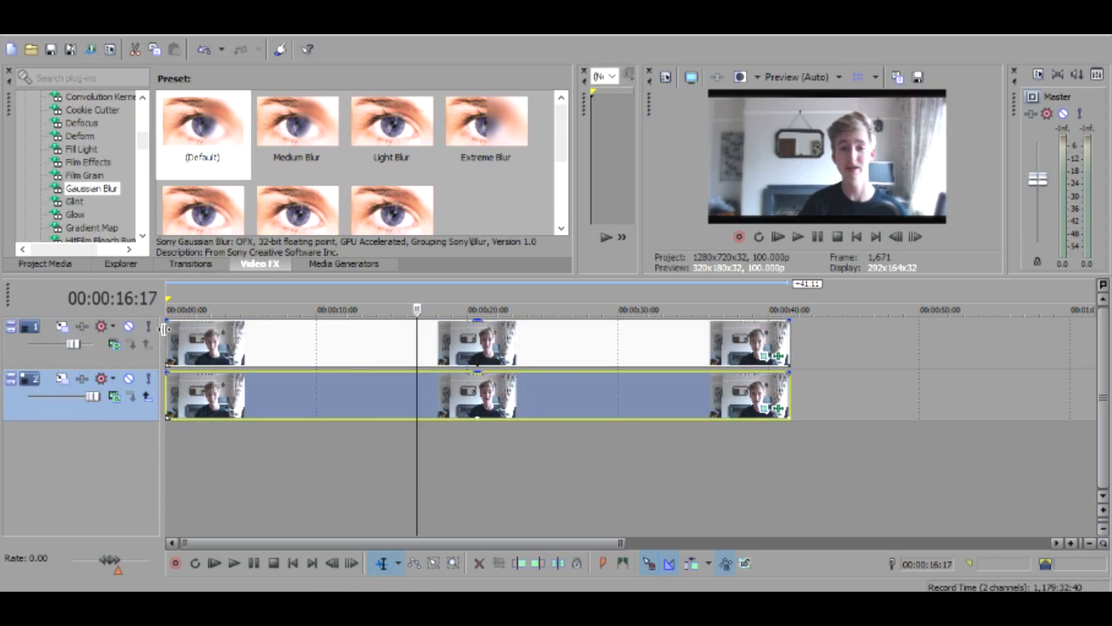
key("Up")
key("Down")
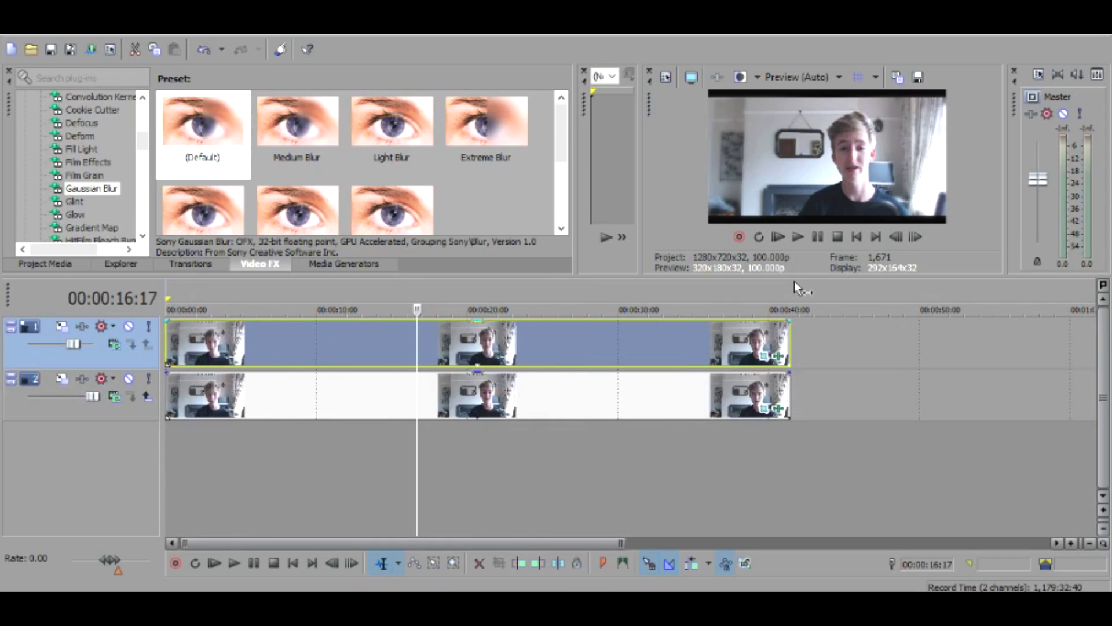
- Drop the 3D Blinds 'Simple' transition onto the top clip's start, fading in over about 22 frames
left_click(856, 238)
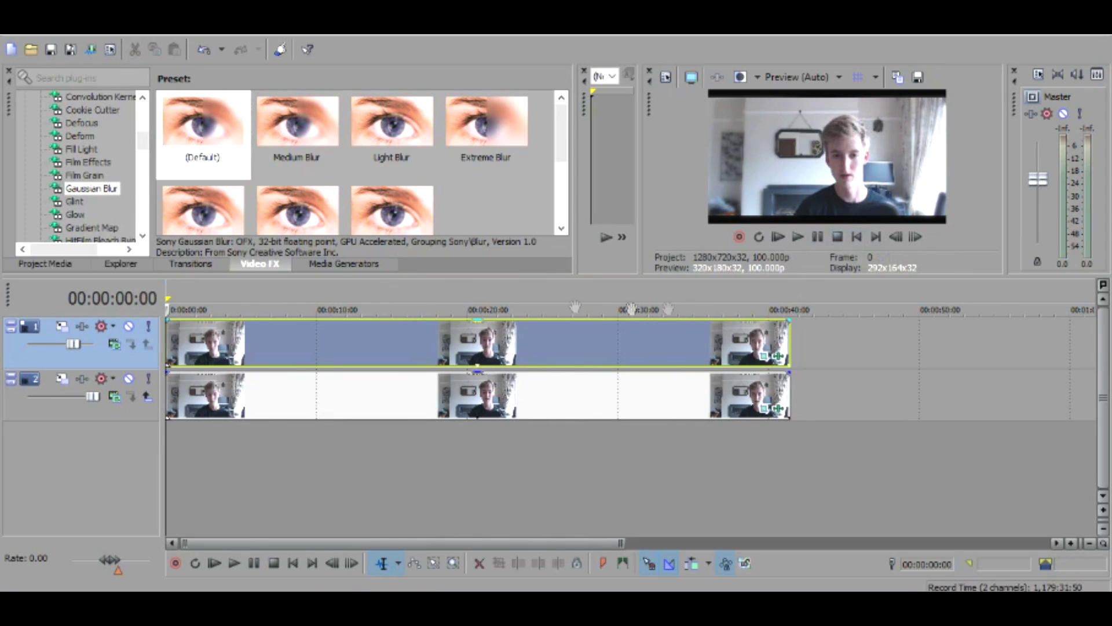
left_click(191, 264)
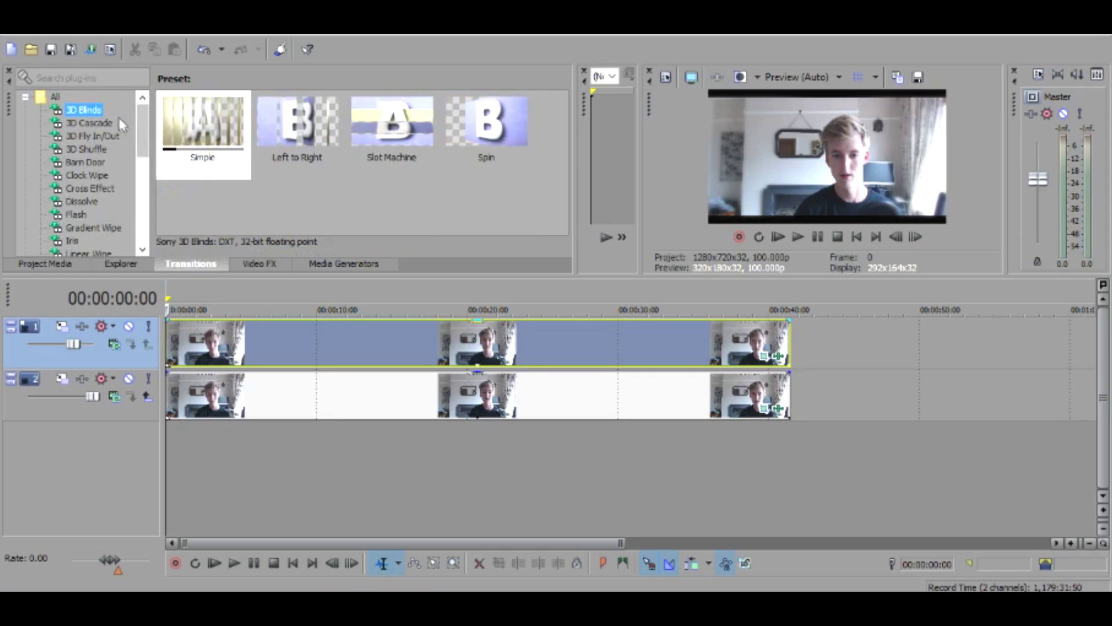
left_click_drag(233, 121, 169, 346)
left_click(584, 181)
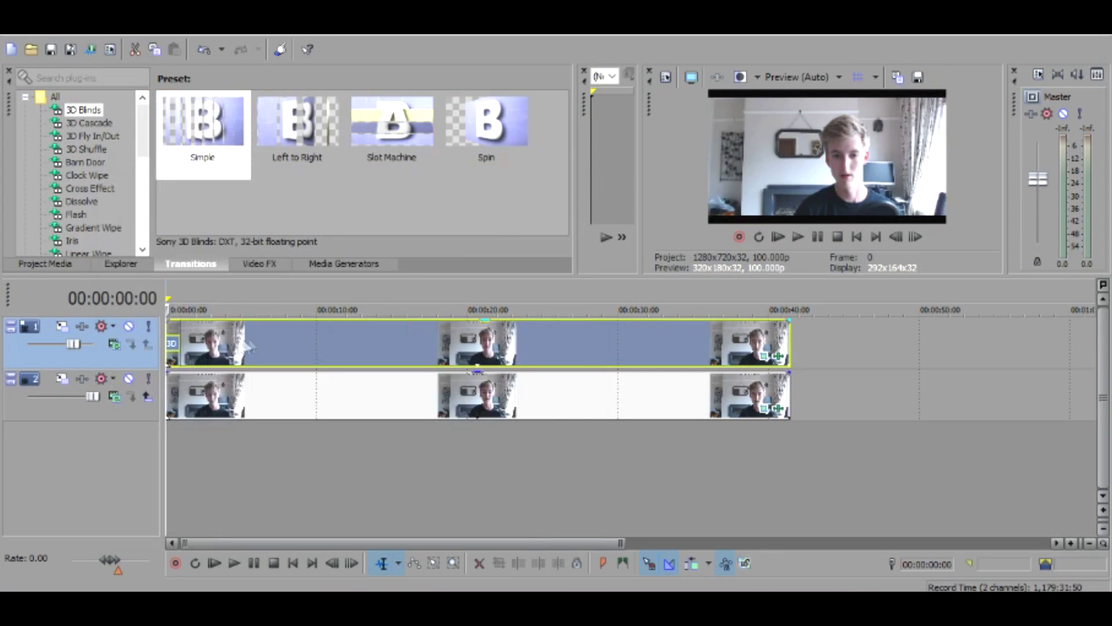
scroll(225, 342, "up", 5)
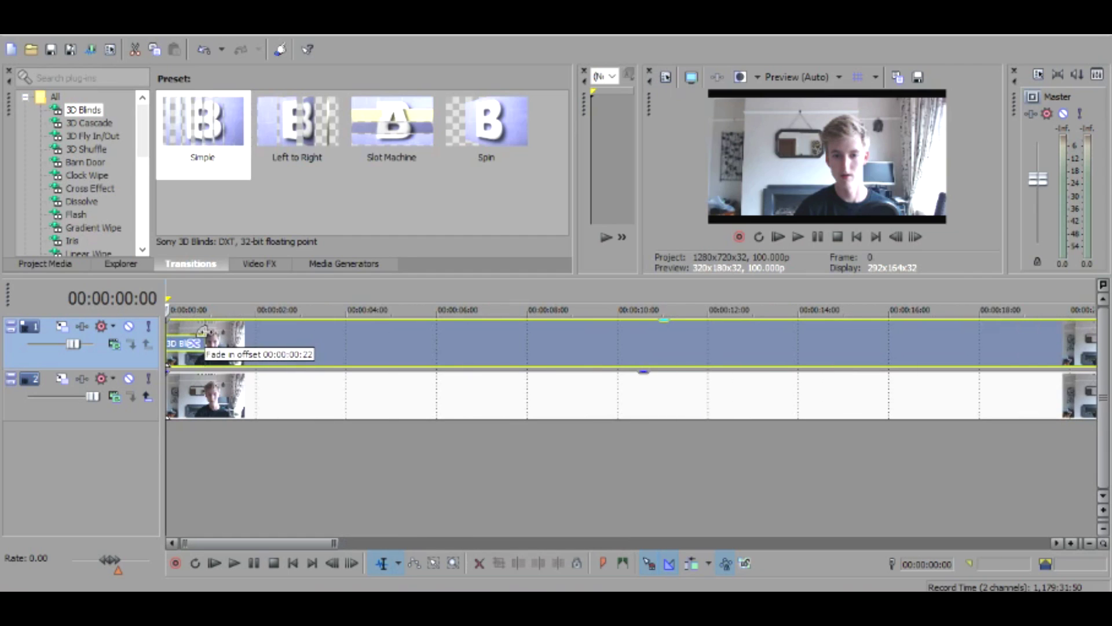
left_click(798, 237)
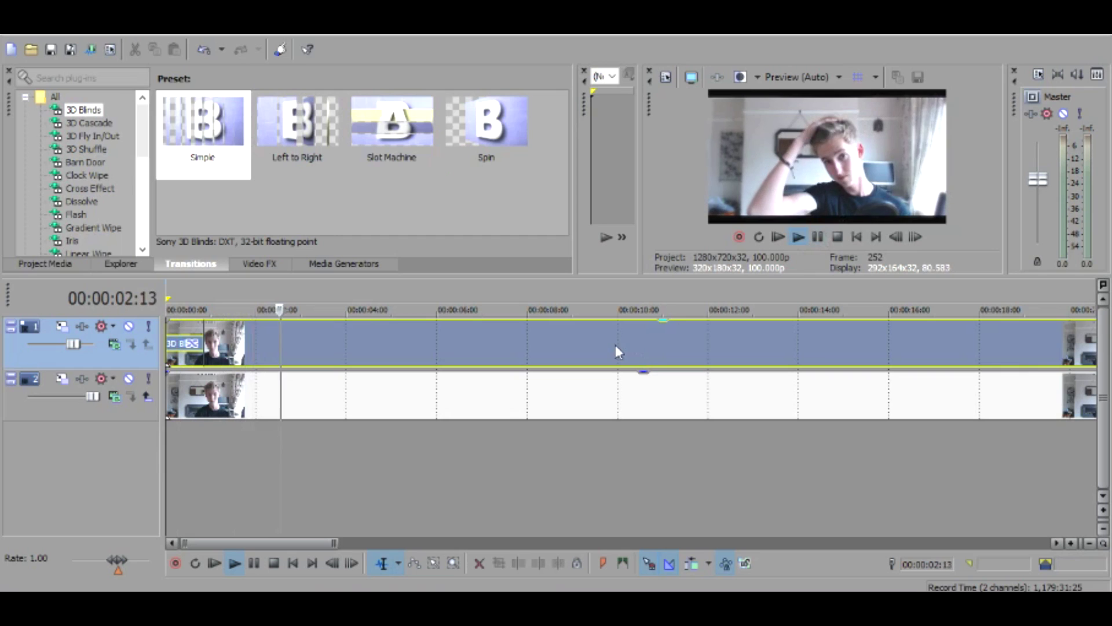
scroll(553, 343, "down", 4)
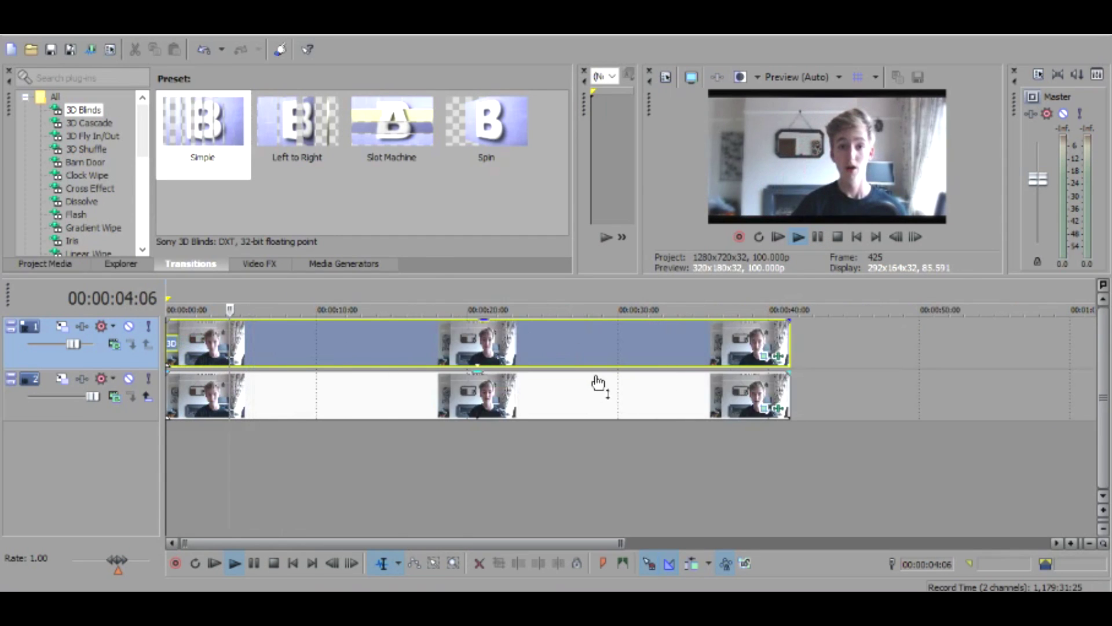
scroll(596, 385, "down", 3)
left_click(817, 237)
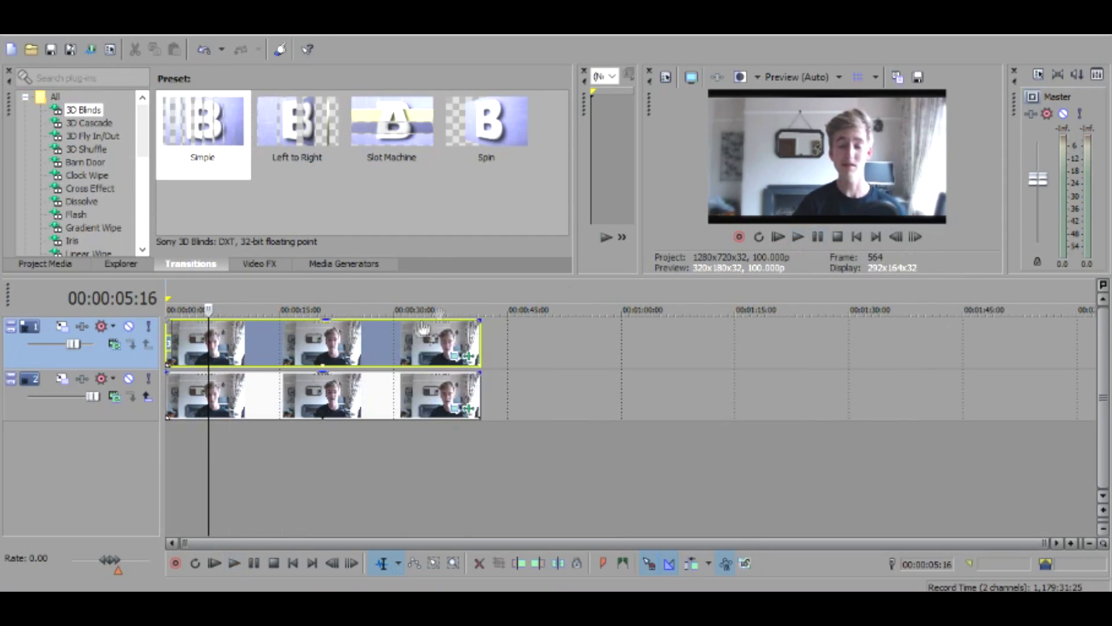
left_click(236, 354)
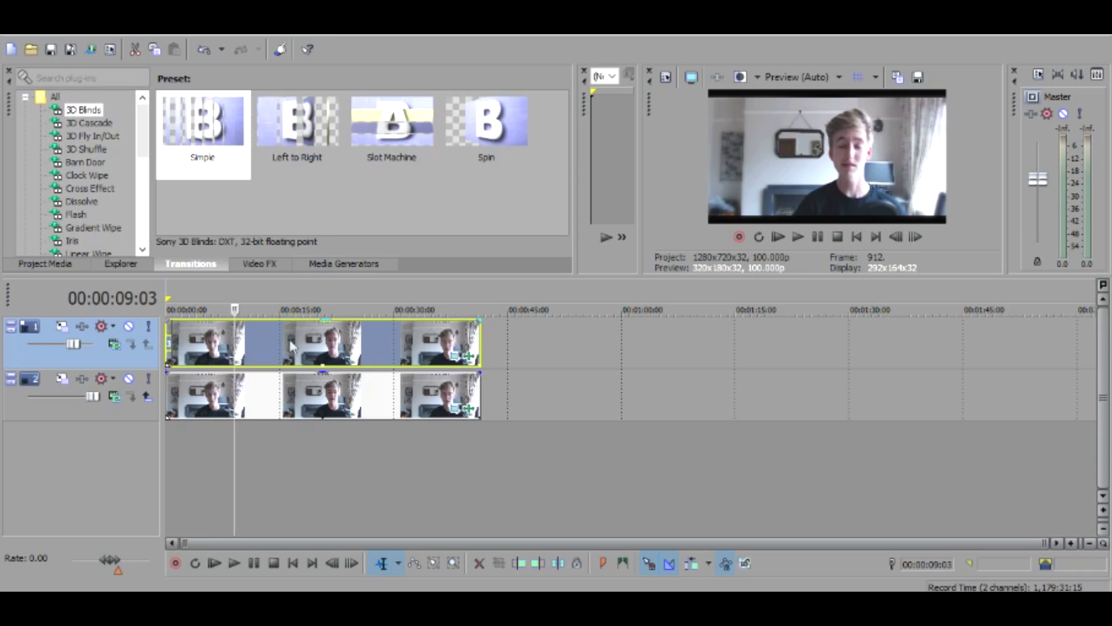
left_click(303, 336)
left_click(275, 333)
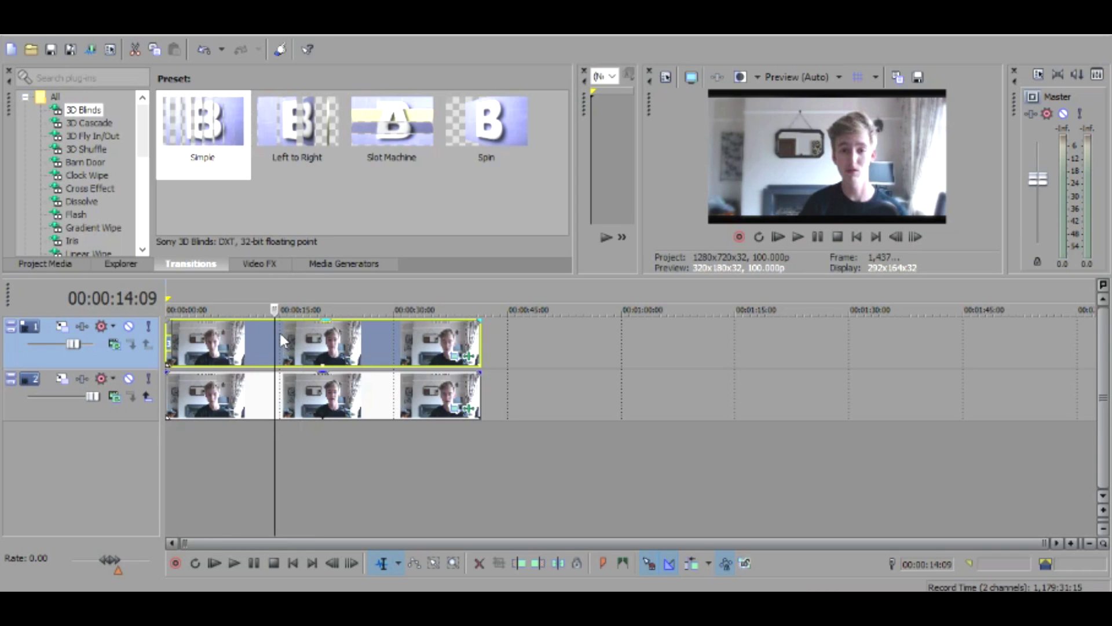